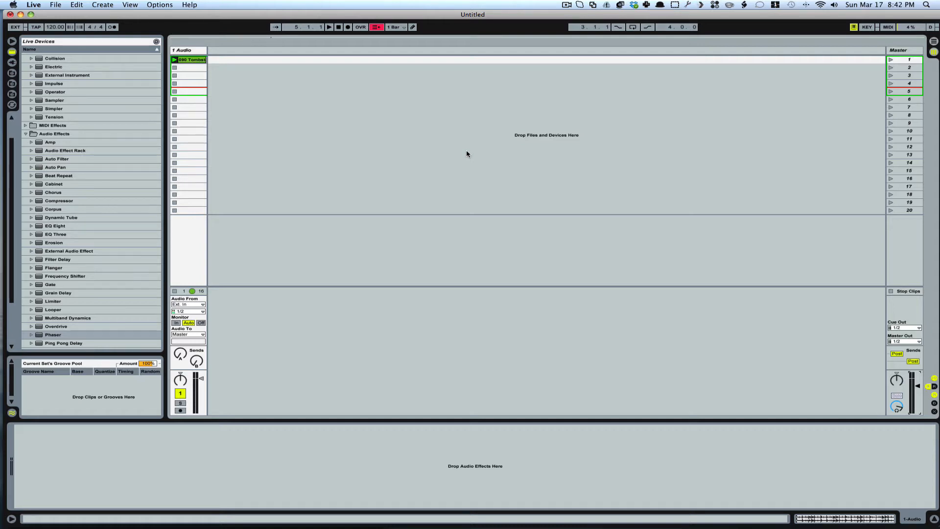
- Switch to Reason and add SubTractor, Thor and Malström synthesizers to the rack below the mixer
key("super+Tab")
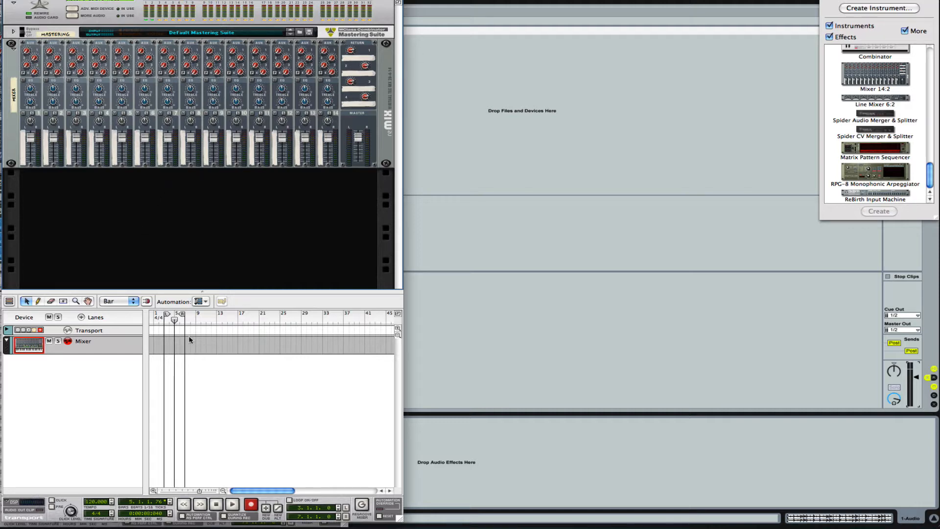
right_click(145, 193)
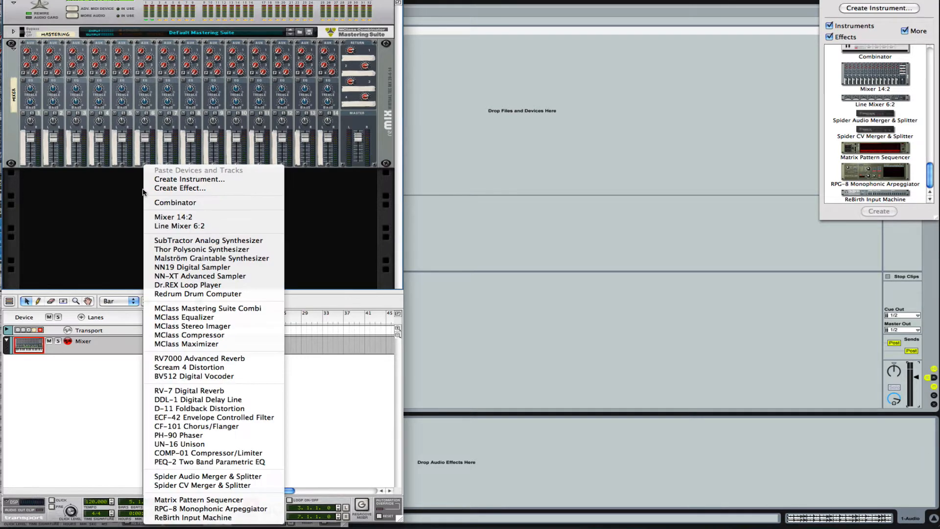
left_click(190, 241)
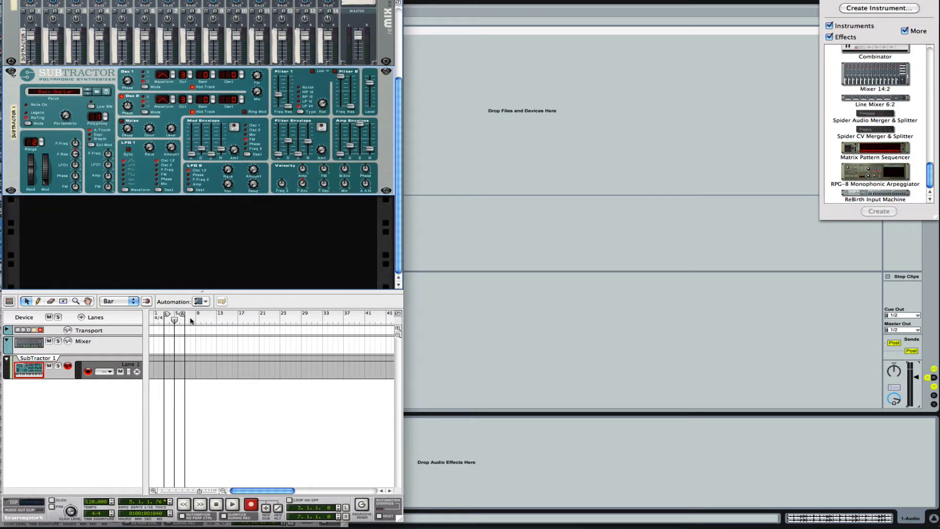
right_click(193, 251)
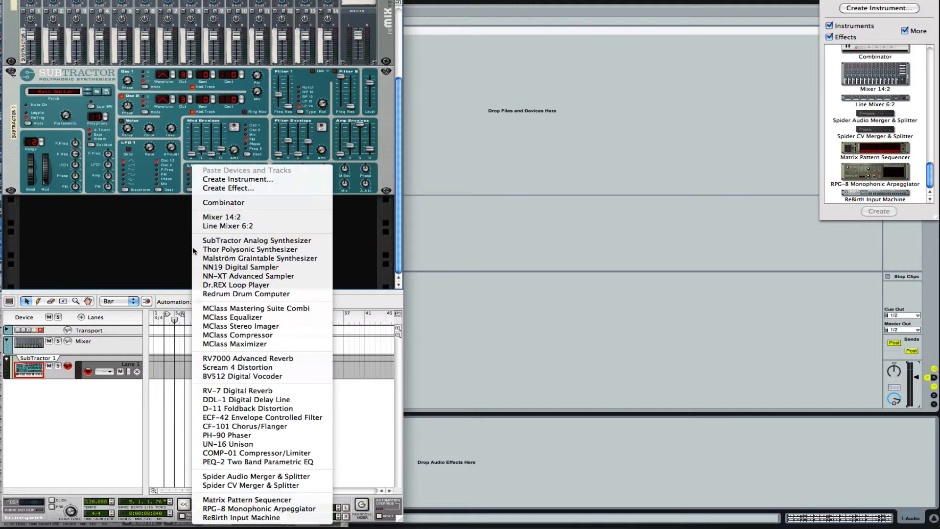
left_click(235, 251)
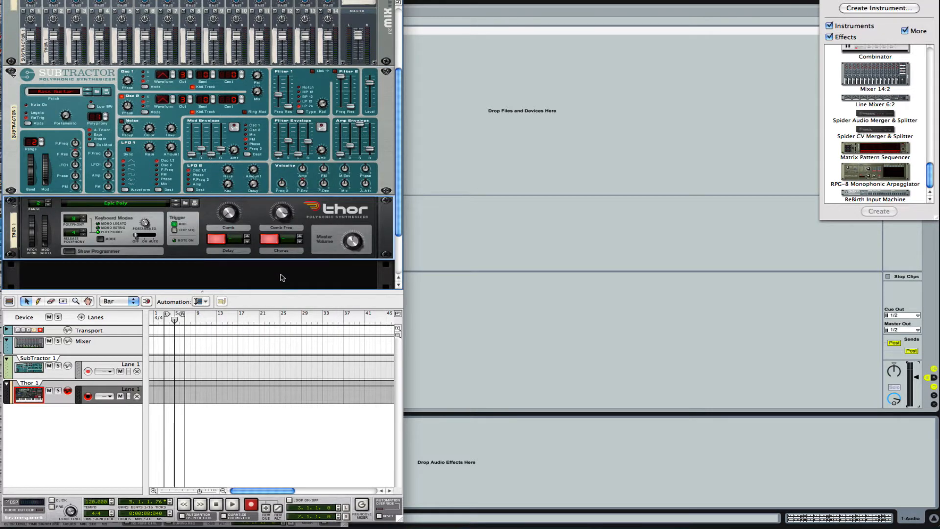
right_click(283, 277)
key("Escape")
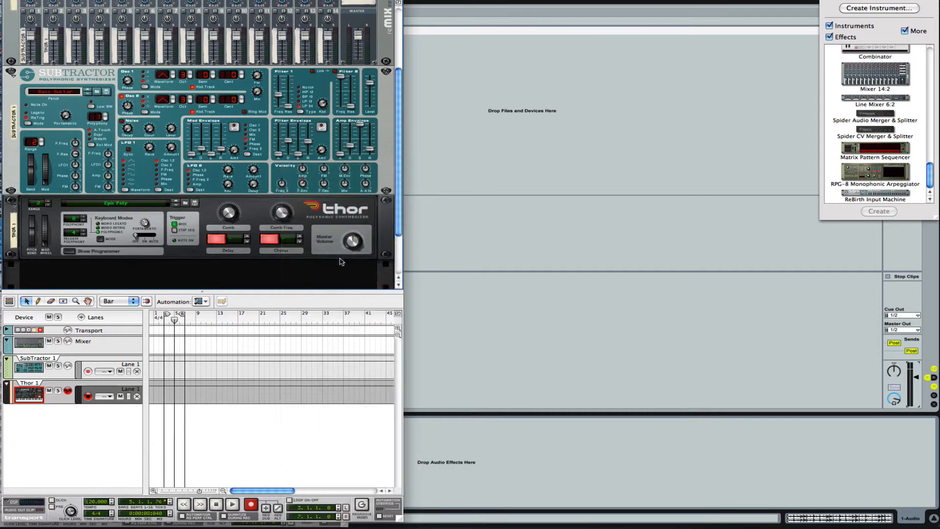
scroll(331, 238, "down", 3)
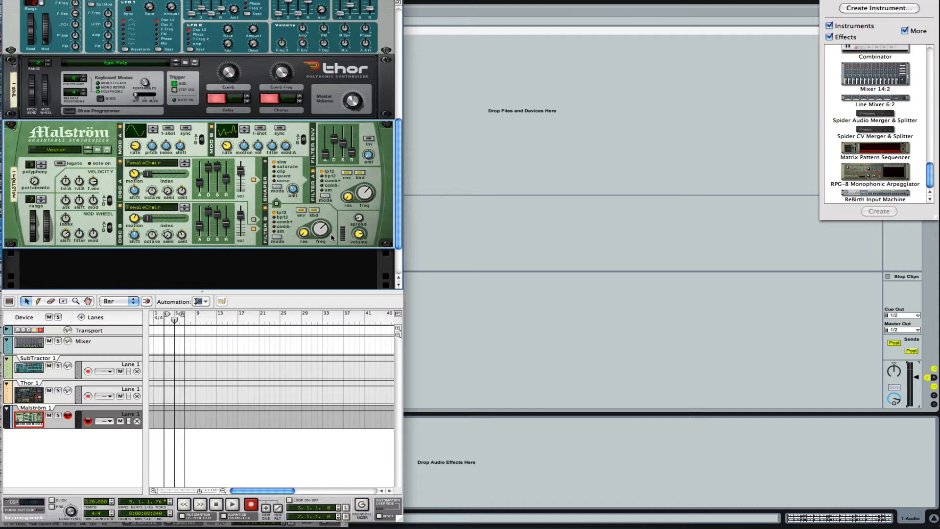
- Flip the rack to its back and move SubTractor's cable from mixer channel 1 to the hardware device's second output pair
scroll(332, 238, "up", 4)
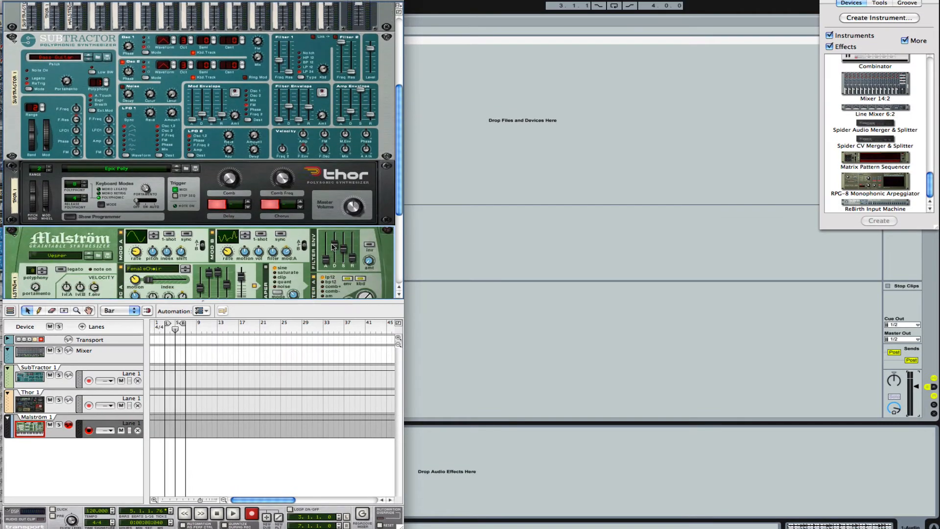
scroll(333, 246, "down", 3)
scroll(333, 247, "up", 6)
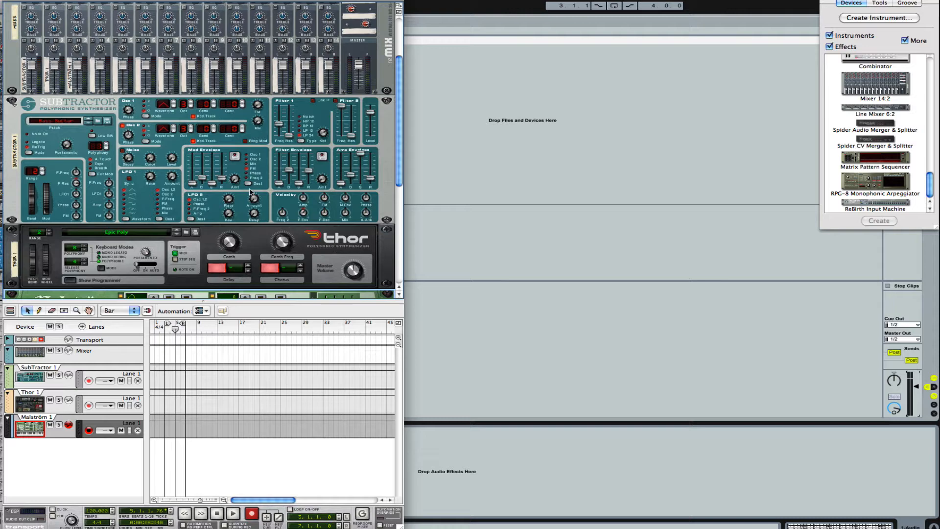
scroll(252, 192, "down", 2)
scroll(250, 206, "down", 2)
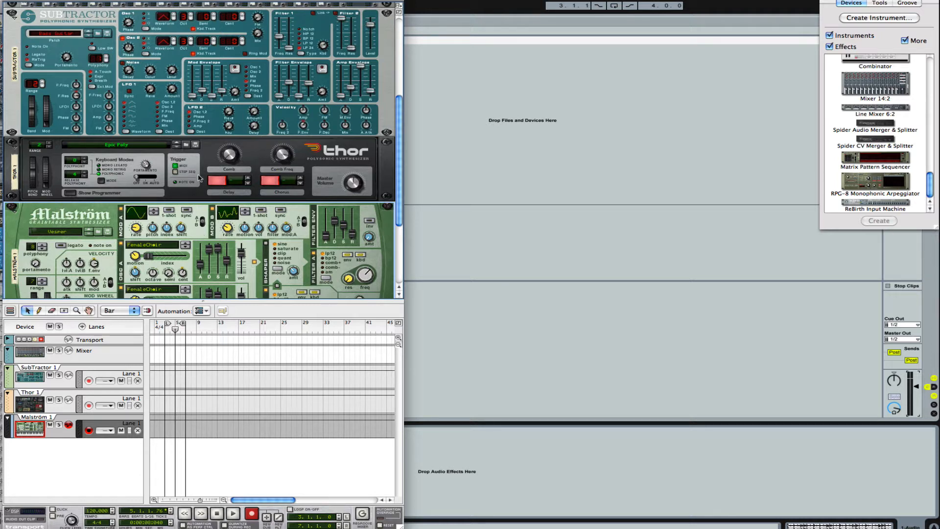
key("Tab")
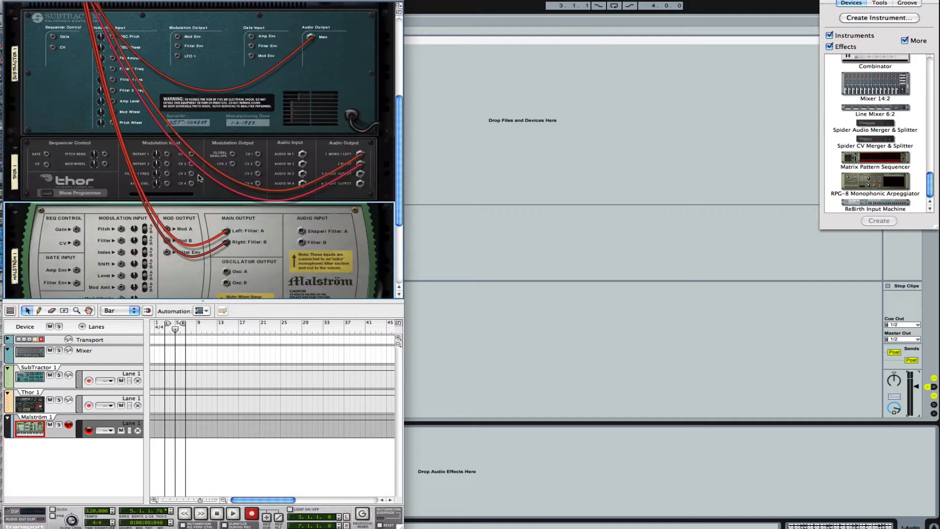
scroll(239, 255, "up", 6)
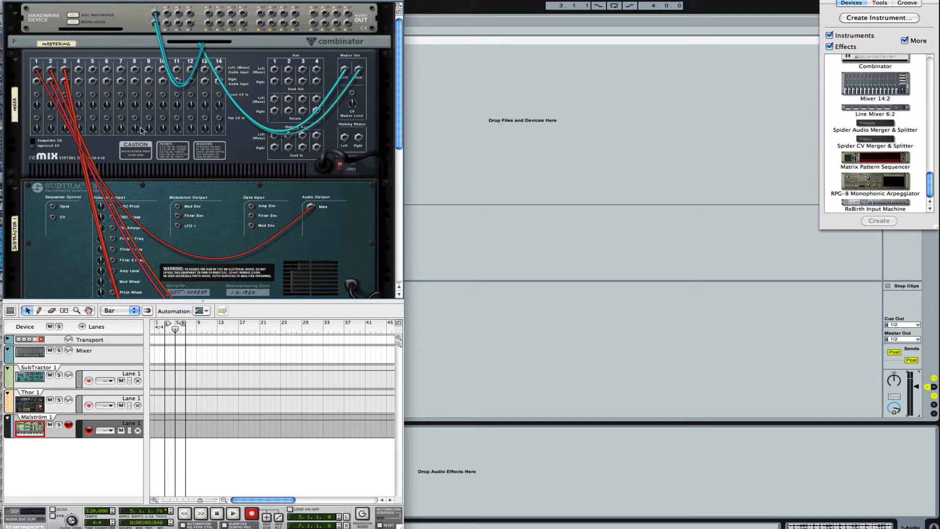
right_click(38, 71)
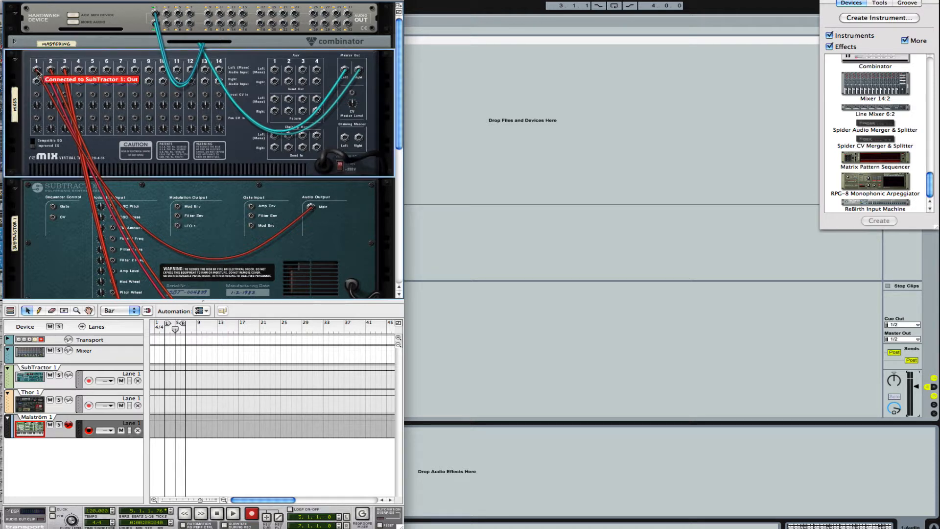
left_click(39, 63)
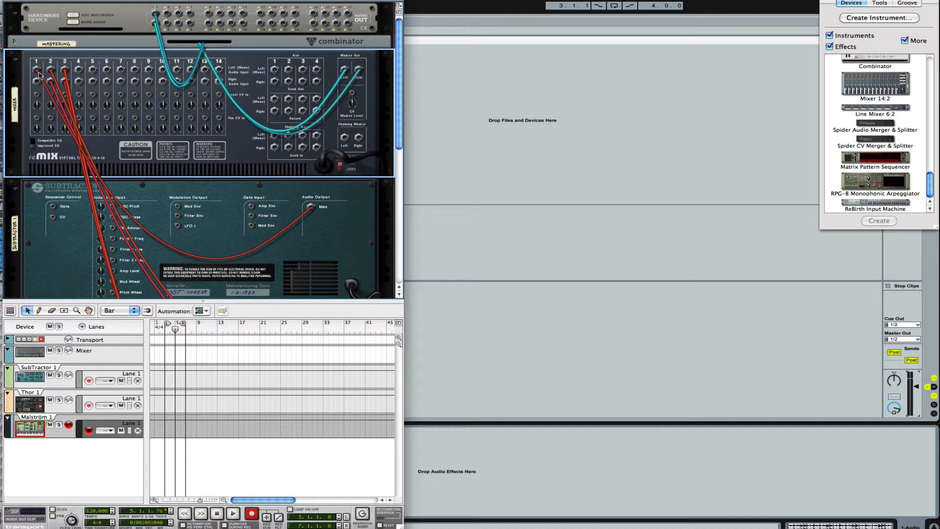
left_click_drag(36, 71, 167, 13)
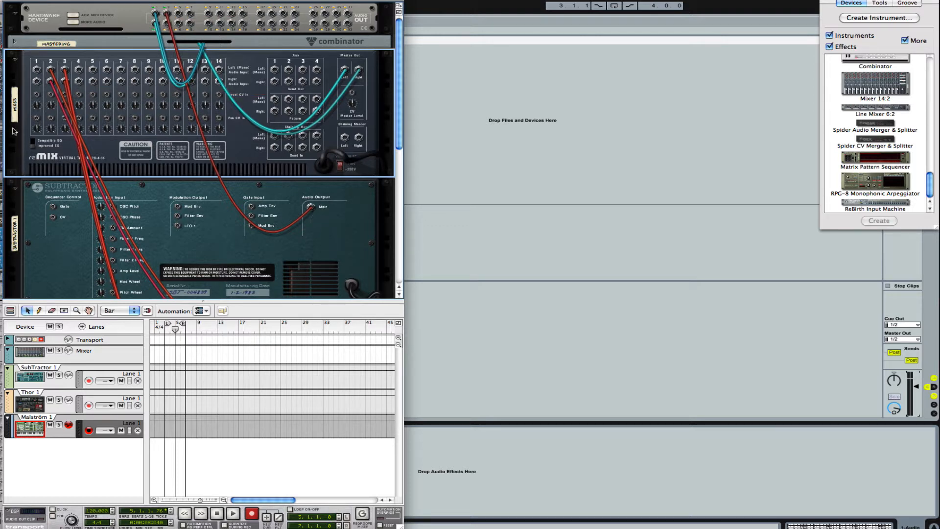
- Move Thor's left and right cables from mixer channel 2 to the hardware device's third output pair
scroll(62, 219, "down", 5)
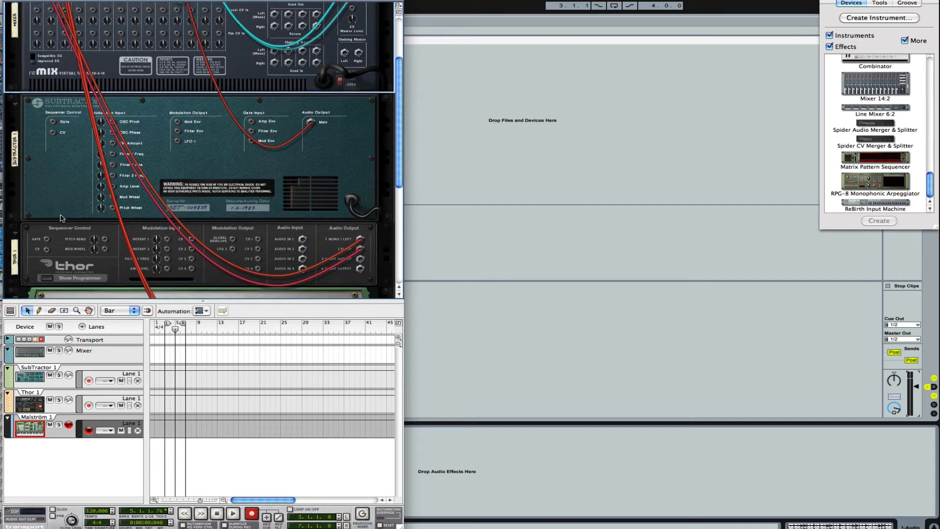
scroll(62, 219, "up", 5)
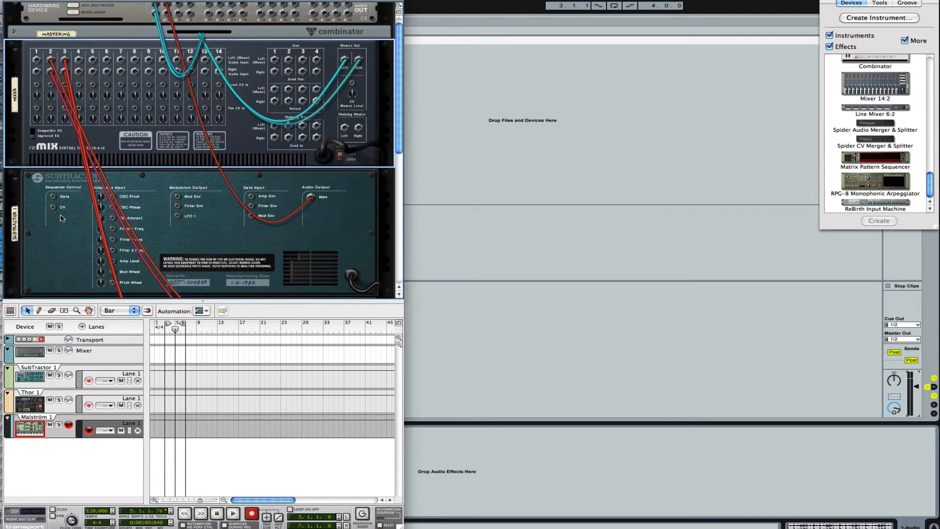
scroll(62, 219, "up", 1)
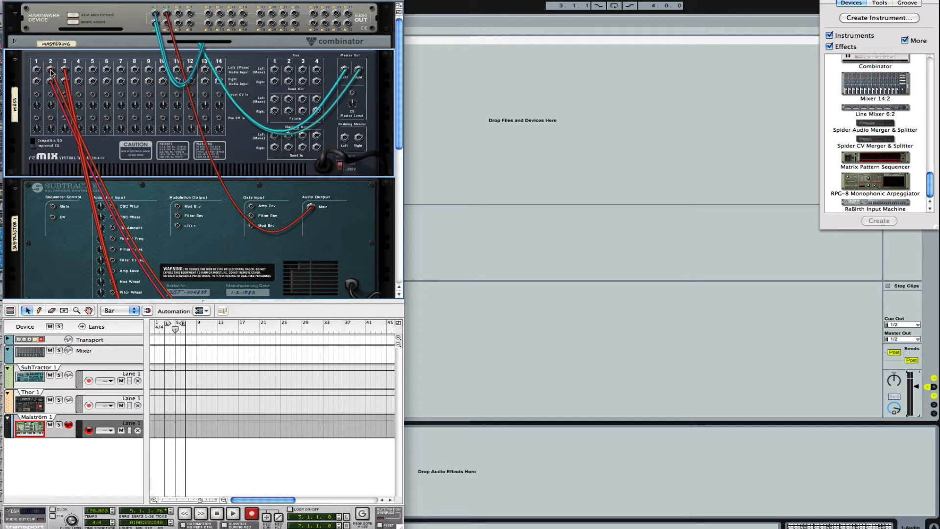
left_click_drag(51, 72, 178, 13)
left_click_drag(50, 83, 178, 23)
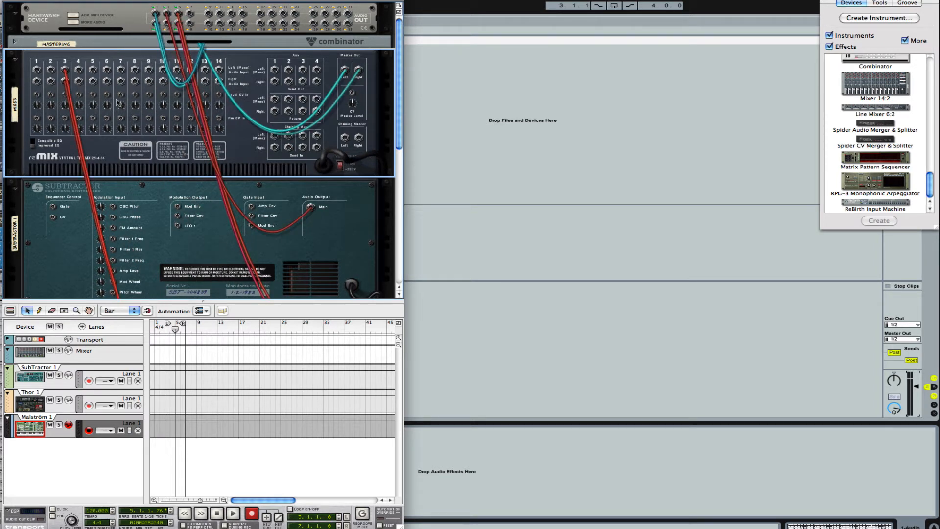
- Move Malström's left and right cables from mixer channel 3 to the hardware device's fourth output pair
scroll(158, 231, "down", 5)
scroll(158, 231, "up", 5)
left_click_drag(63, 71, 190, 13)
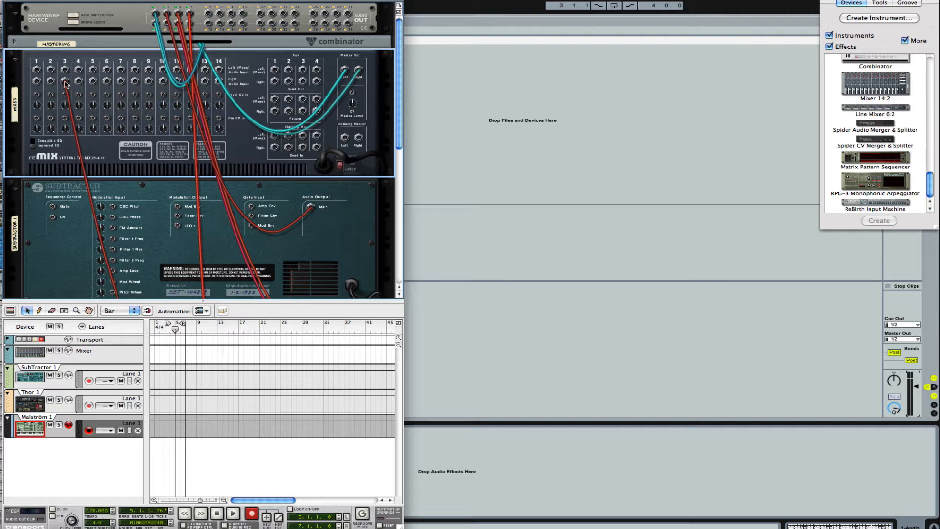
left_click_drag(65, 82, 190, 24)
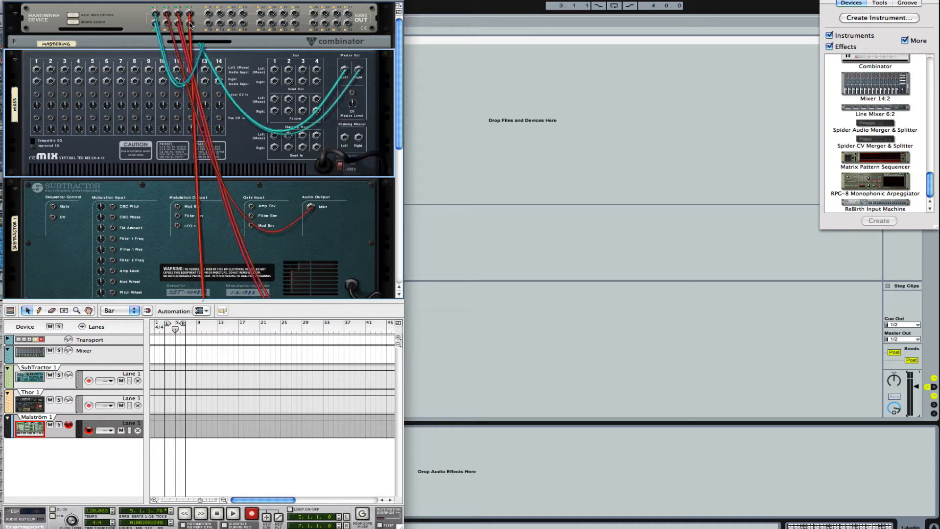
scroll(107, 134, "down", 5)
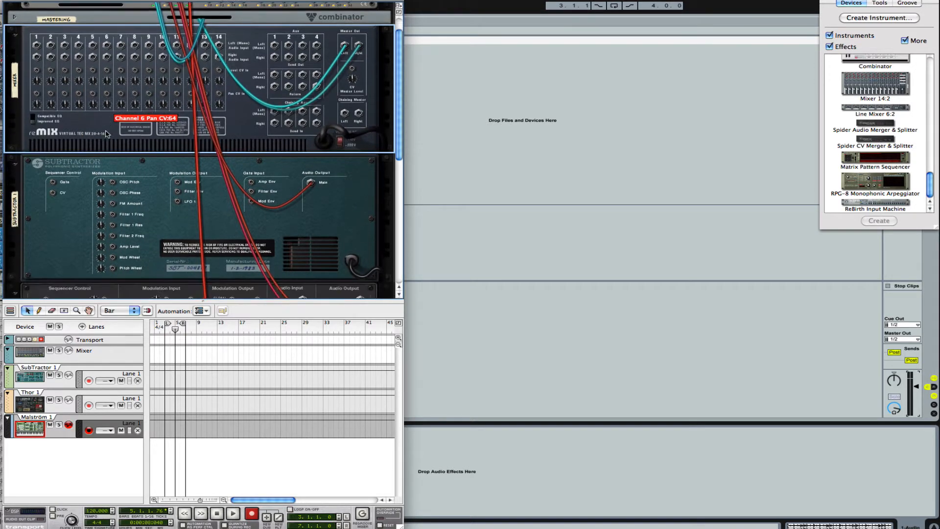
scroll(107, 134, "up", 5)
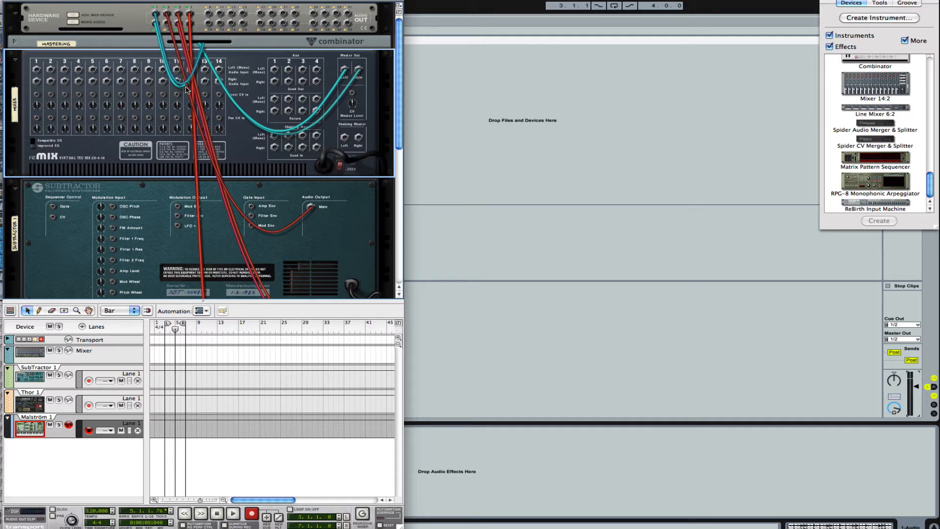
- Turn the rack back to its front side and return to Ableton Live
key("Tab")
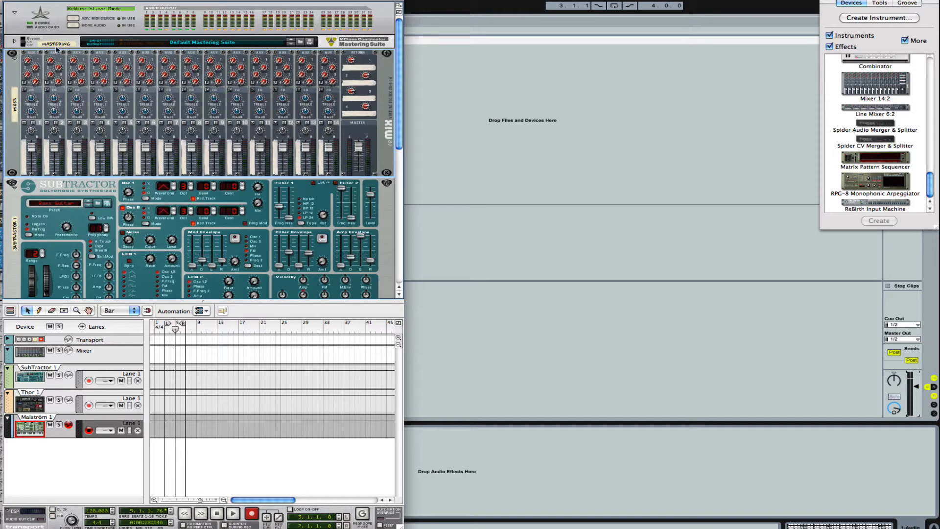
scroll(232, 224, "down", 8)
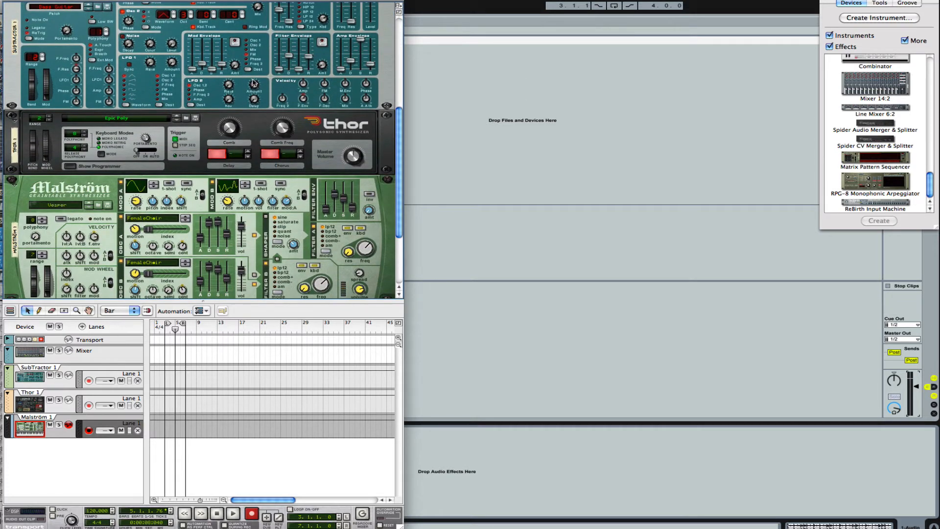
scroll(253, 83, "up", 3)
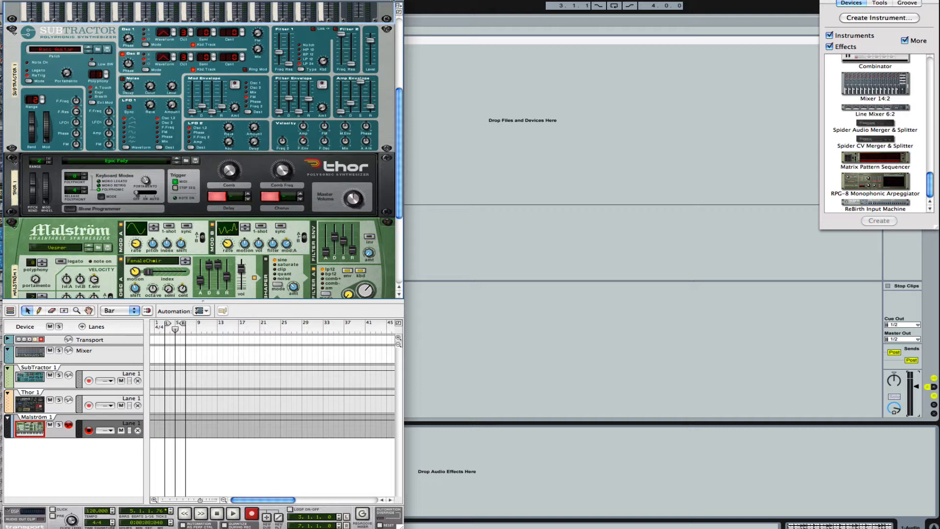
left_click_drag(126, 0, 124, 19)
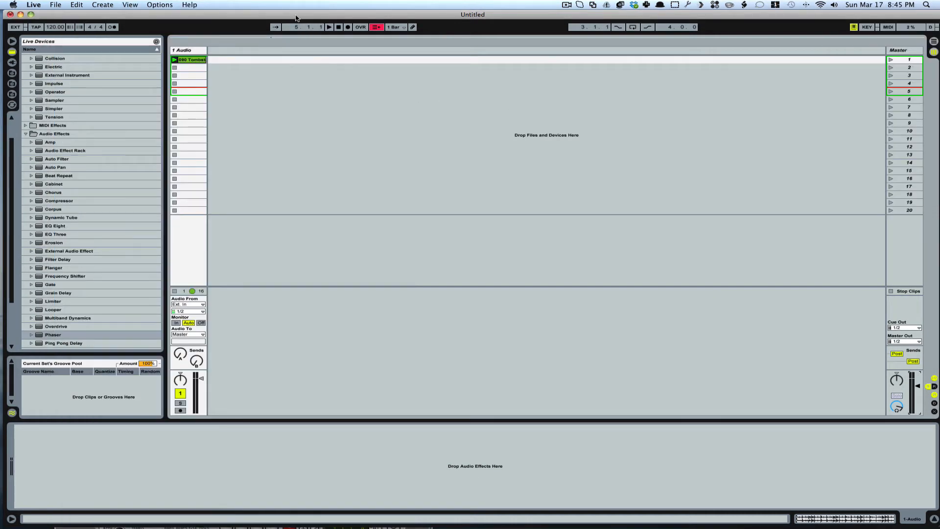
- Stop the clip on the audio track and insert three MIDI tracks after it
left_click(174, 61)
left_click(175, 292)
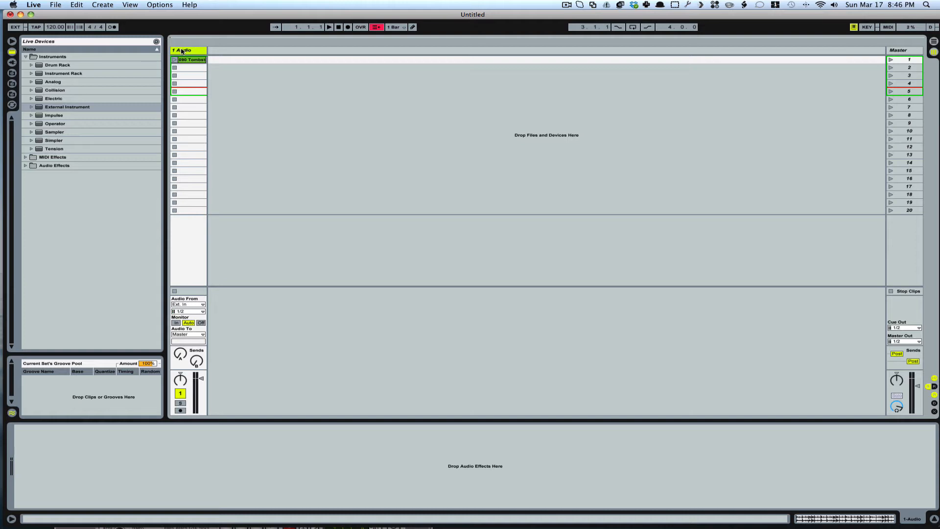
key("super+shift+t")
key("super+shift+t")
key("super+shift+t")
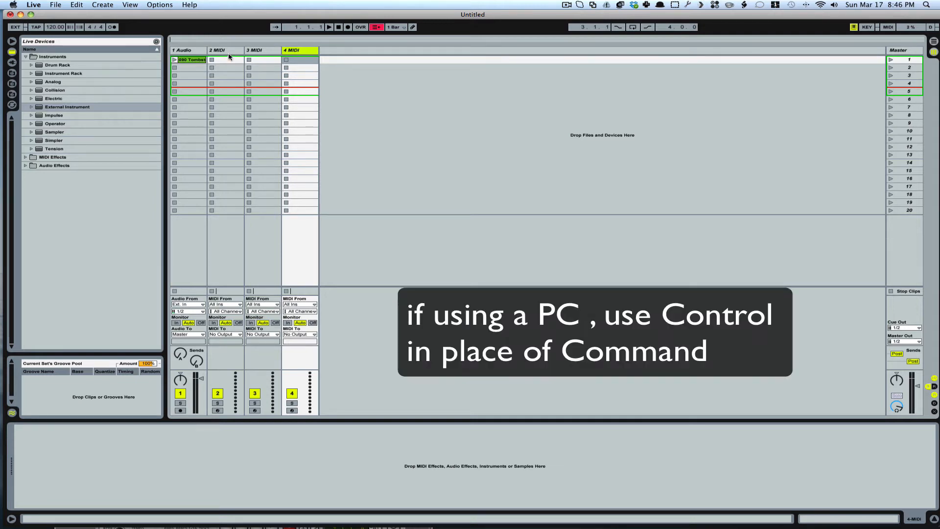
- Load an External Instrument device onto each of the MIDI tracks 2, 3 and 4
left_click(229, 51)
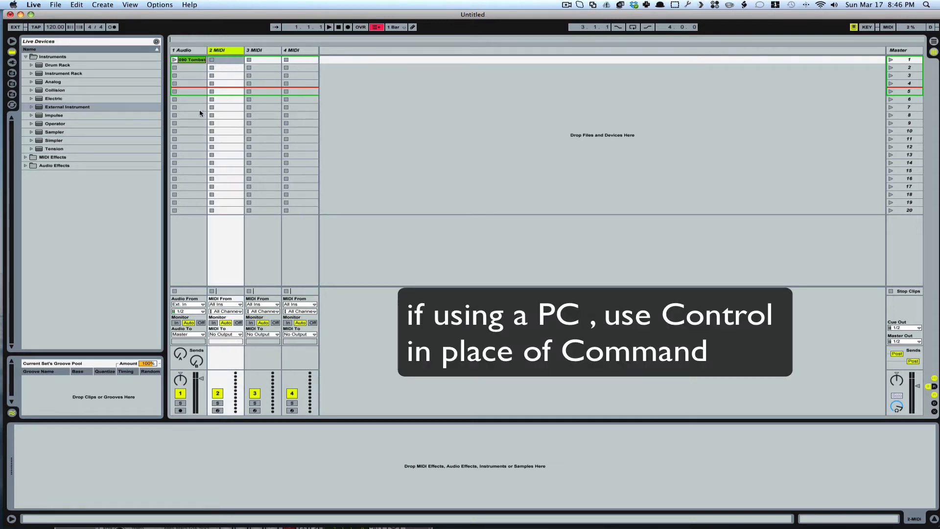
left_click_drag(39, 108, 115, 482)
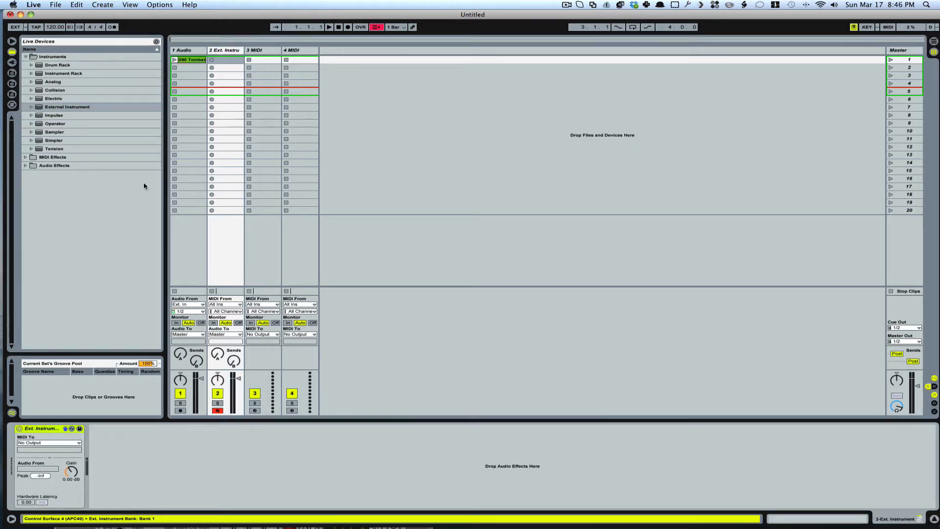
left_click(264, 51)
left_click_drag(49, 107, 113, 451)
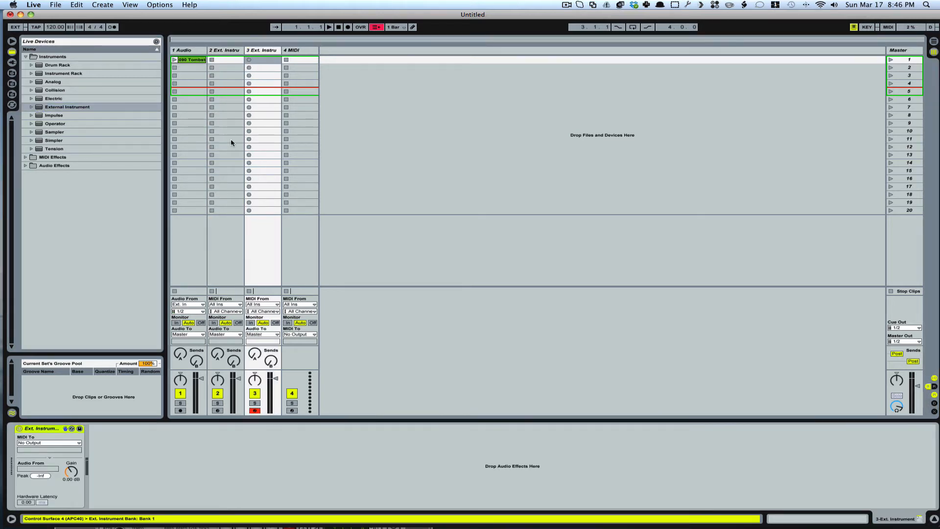
left_click(298, 51)
left_click_drag(40, 107, 74, 464)
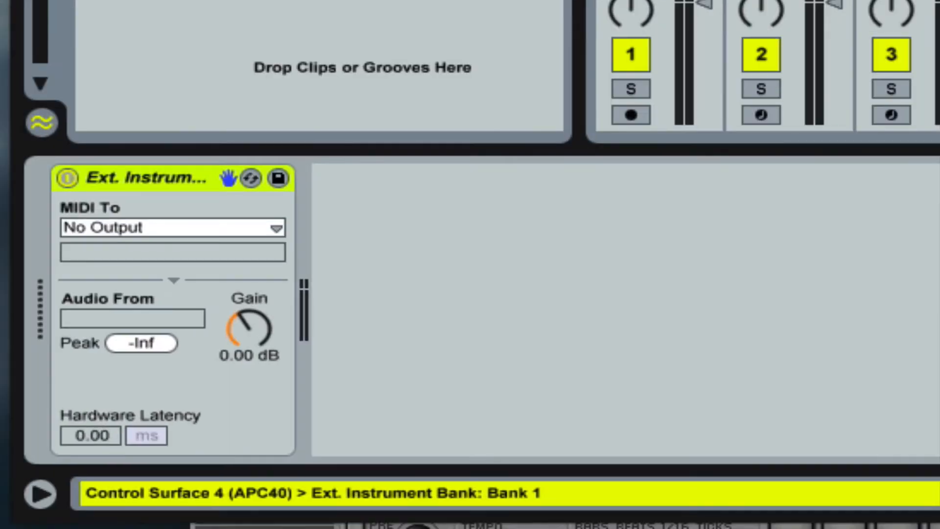
- Send the MIDI of track 2's External Instrument to Reason's SubTractor 1
left_click(789, 2)
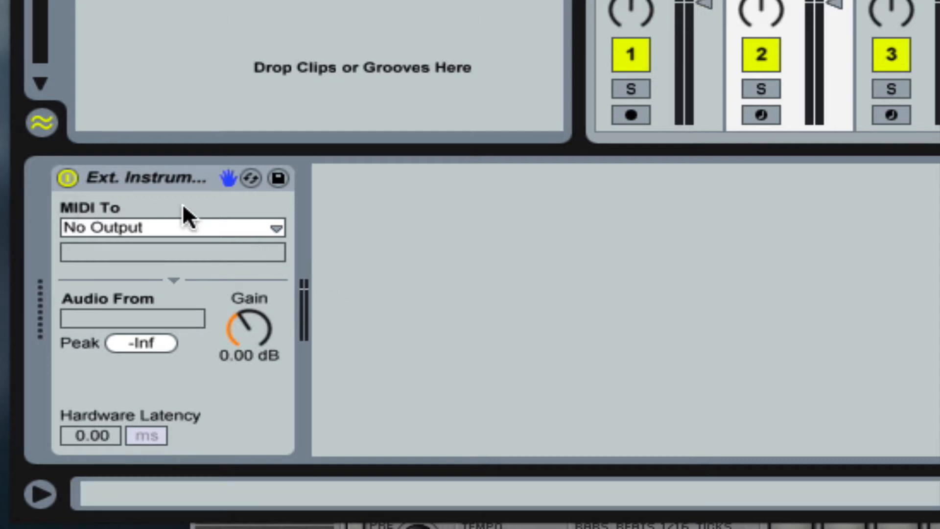
left_click(230, 228)
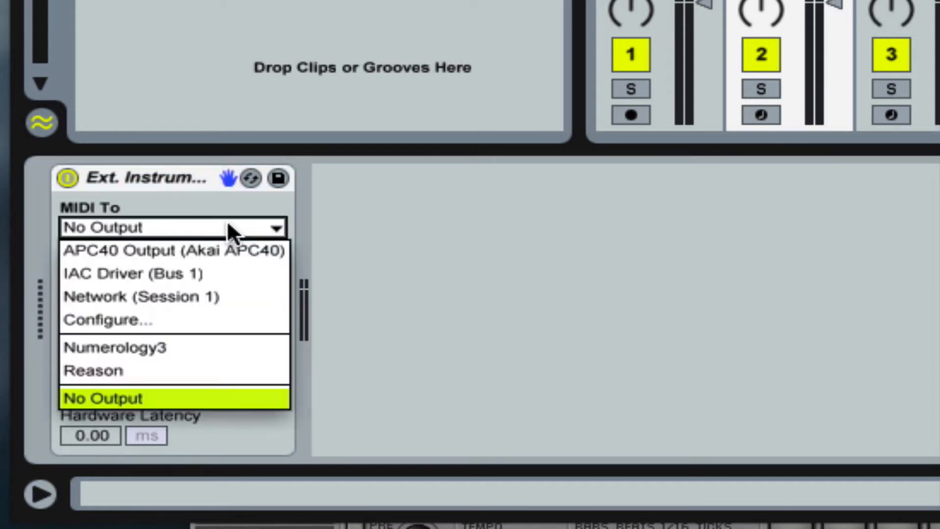
left_click(109, 375)
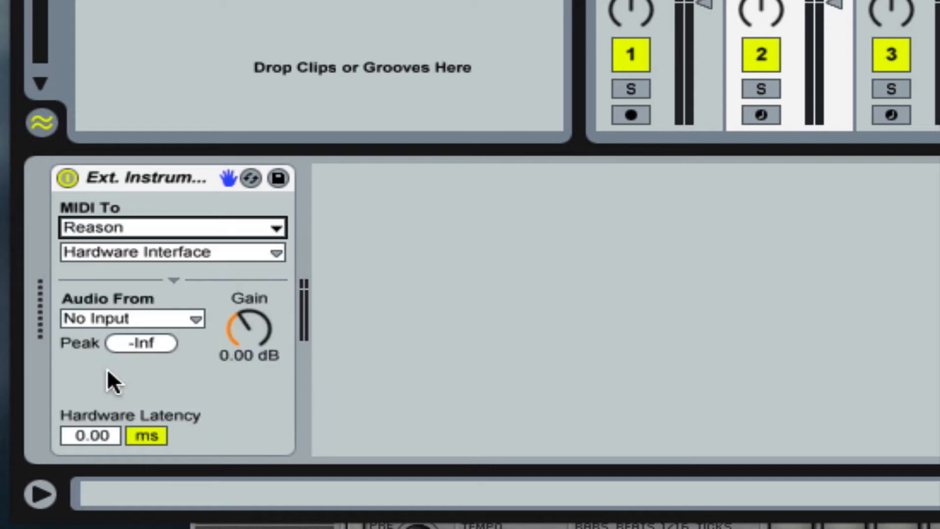
left_click(93, 252)
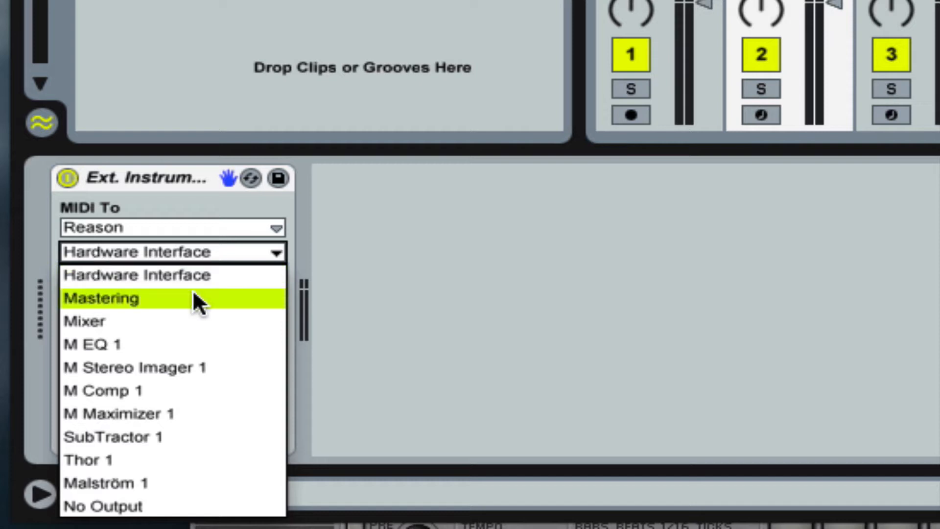
left_click(187, 441)
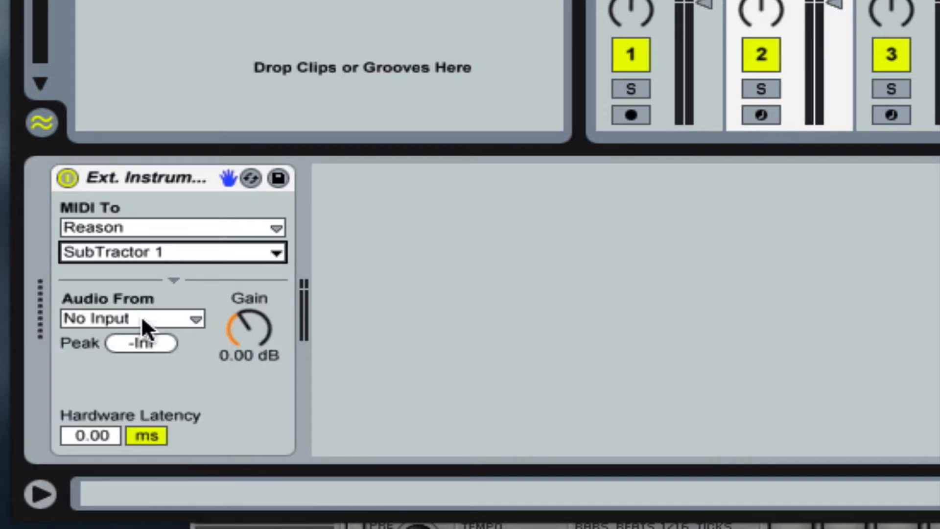
- Arm track 2 for recording and set its External Instrument's audio source to 3: Channel 3
left_click(762, 116)
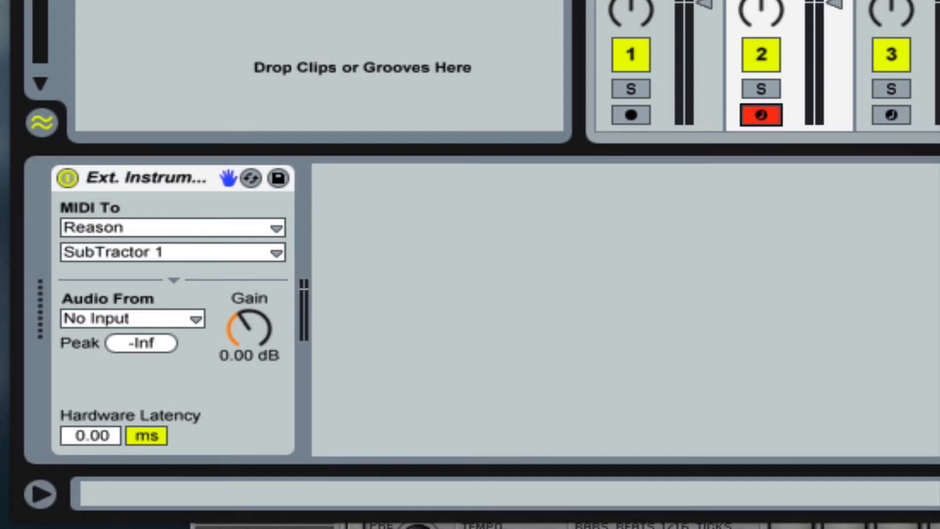
left_click(196, 319)
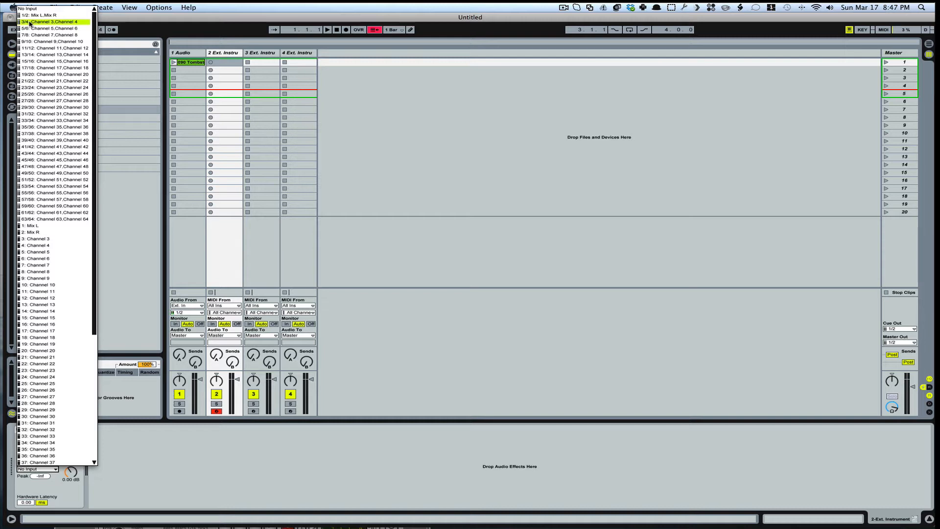
left_click(39, 240)
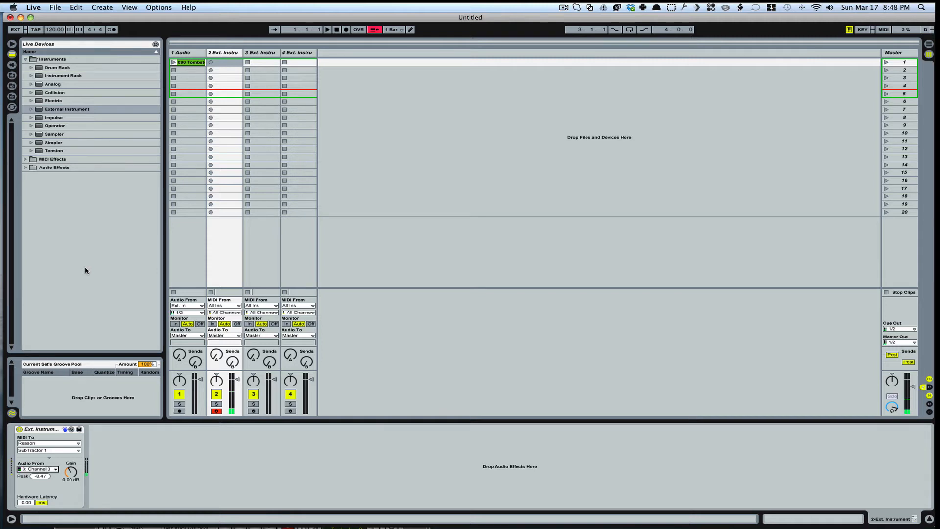
- Send the MIDI of track 3's External Instrument to Reason's Thor 1
left_click(258, 54)
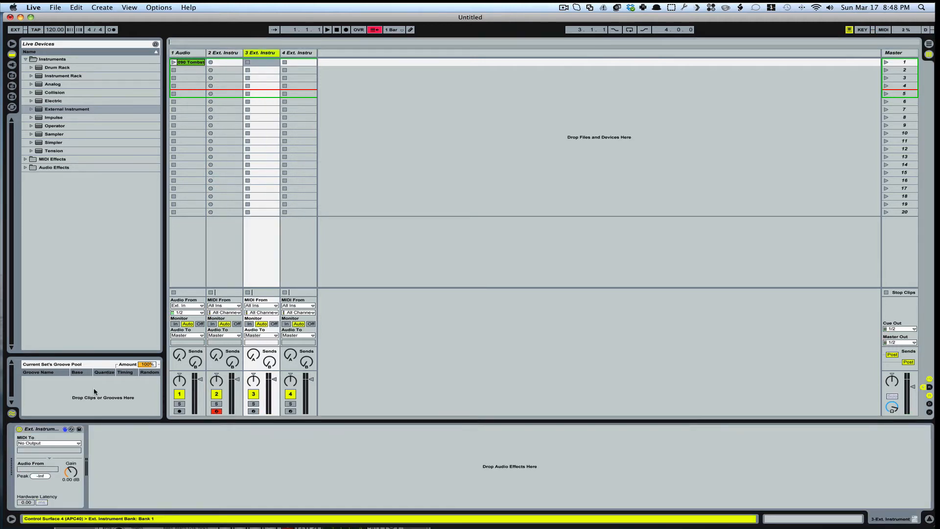
left_click(51, 443)
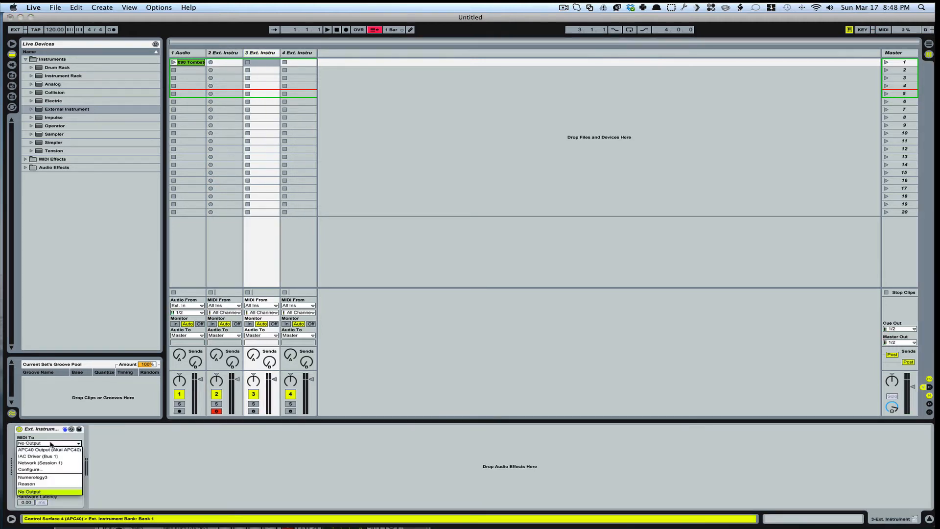
left_click(51, 484)
left_click(50, 450)
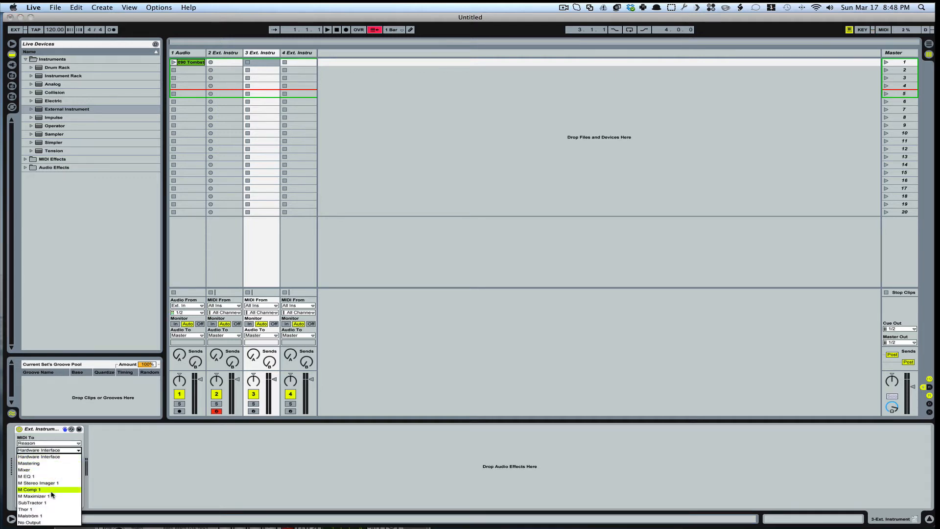
left_click(54, 510)
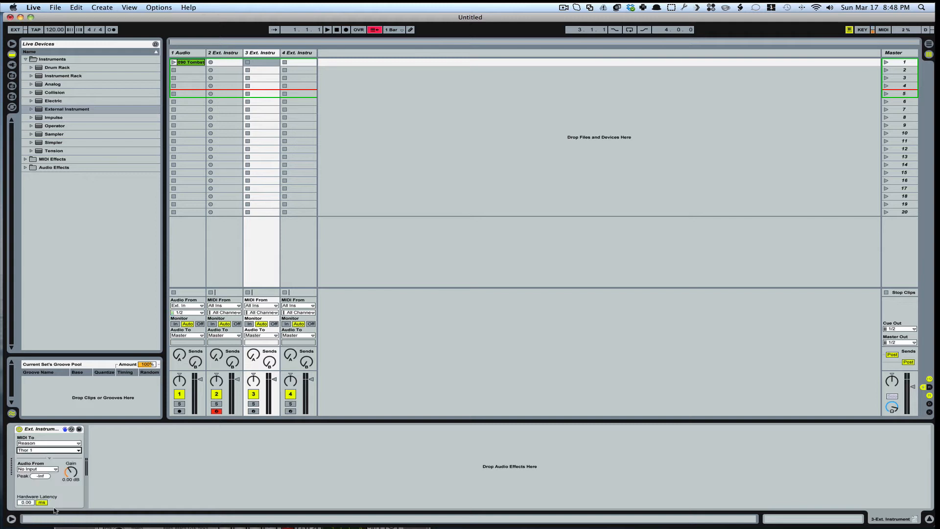
- Set track 3's External Instrument to receive audio from the channel 5/6 pair and arm the track
left_click(47, 469)
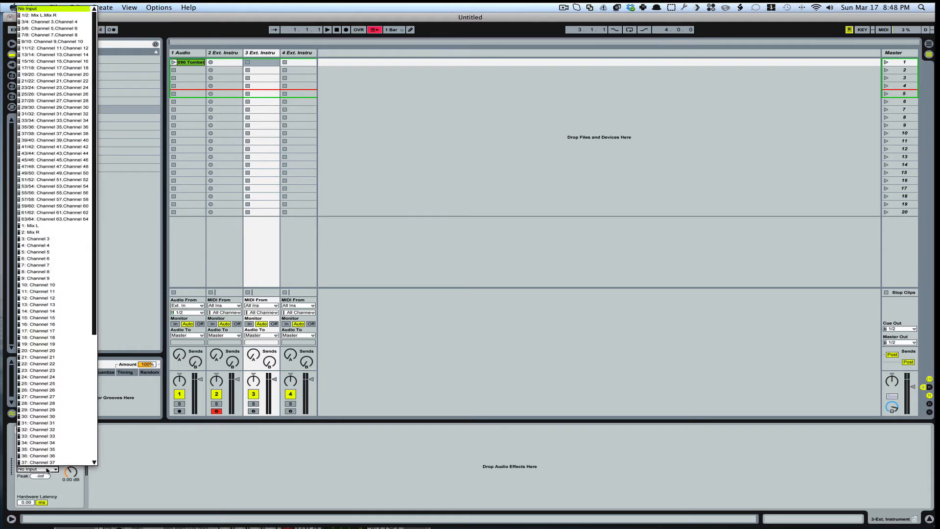
left_click(42, 32)
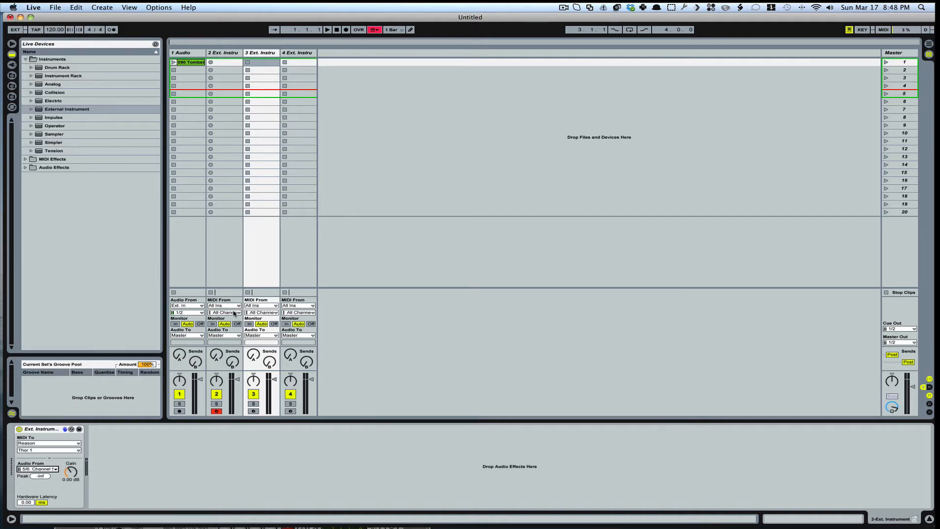
left_click(251, 411)
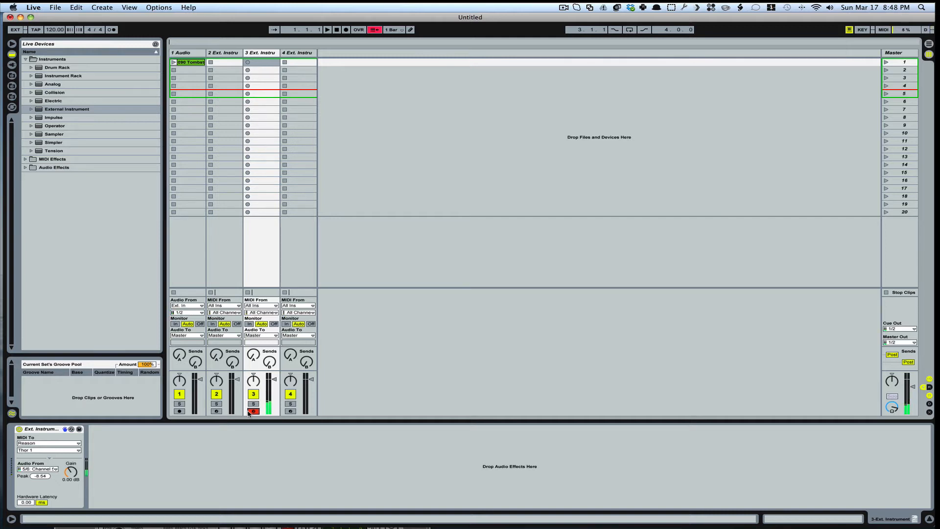
- Send the MIDI of track 4's External Instrument to Reason's Malström 1
left_click(301, 53)
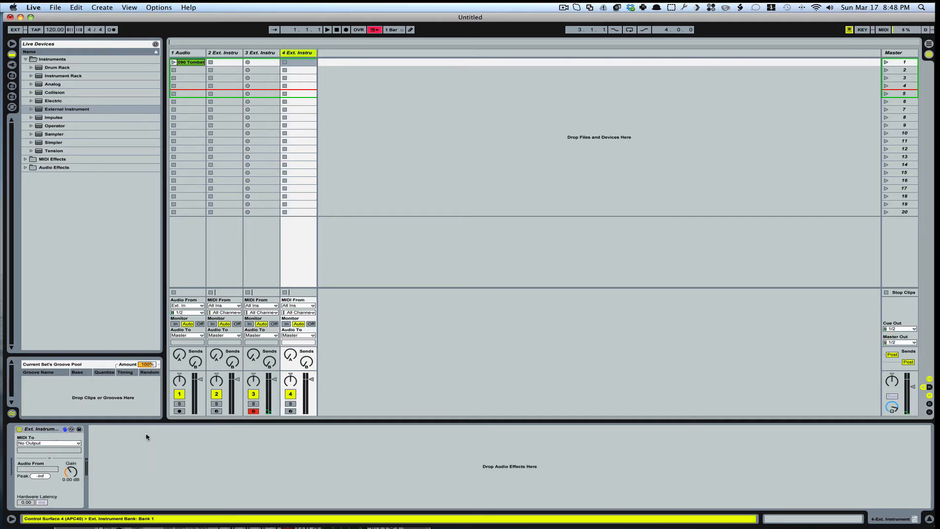
left_click(46, 444)
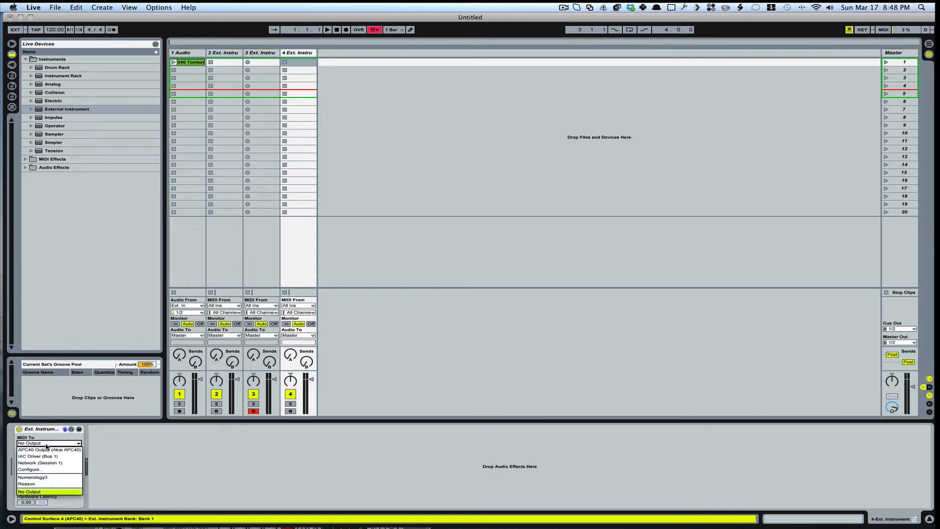
left_click(46, 484)
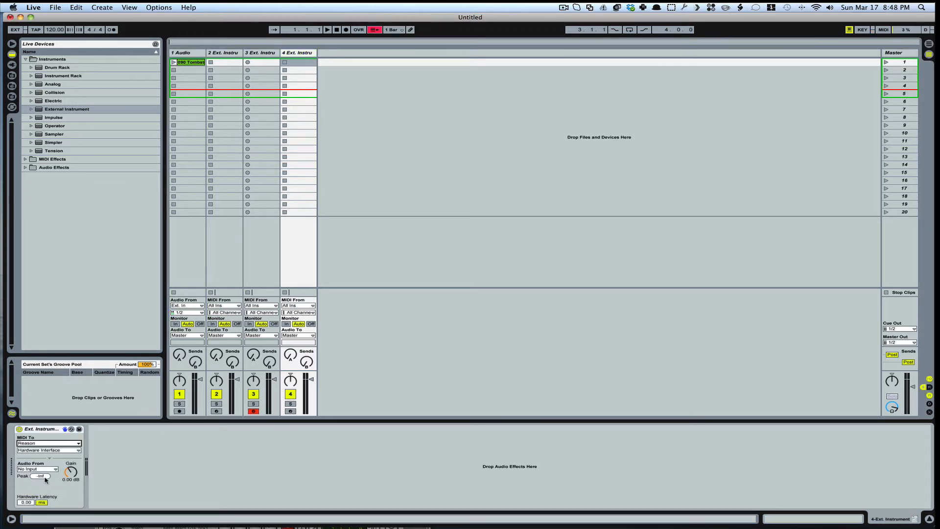
left_click(49, 450)
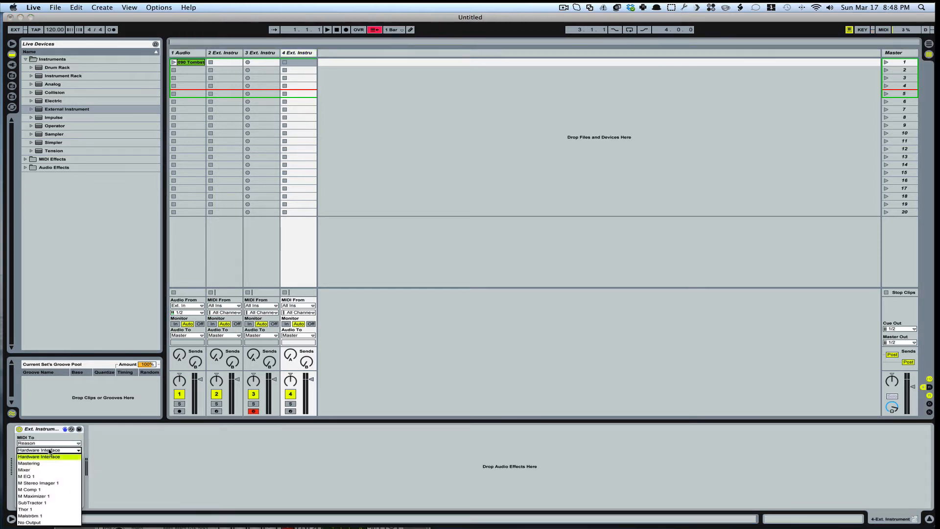
left_click(52, 516)
- Set track 4's External Instrument to receive audio from the channel 7/8 pair and arm the track
left_click(42, 470)
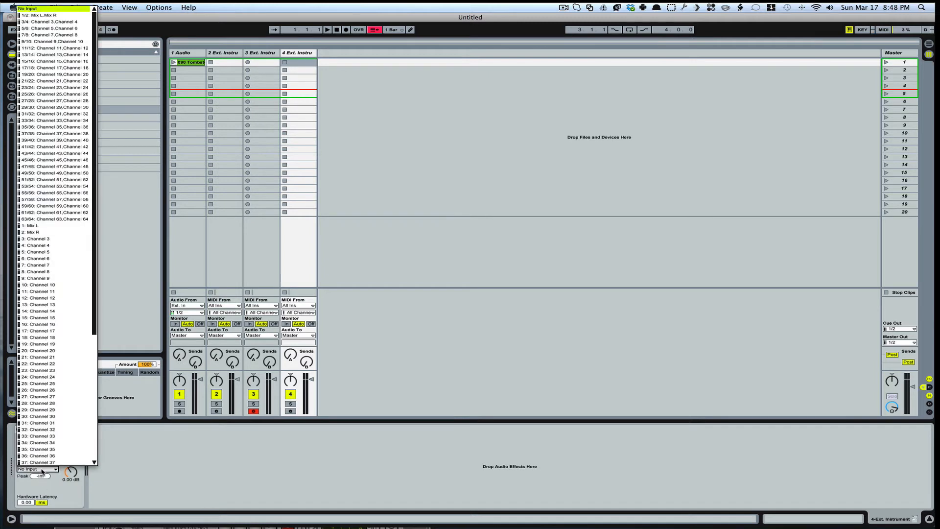
left_click(43, 37)
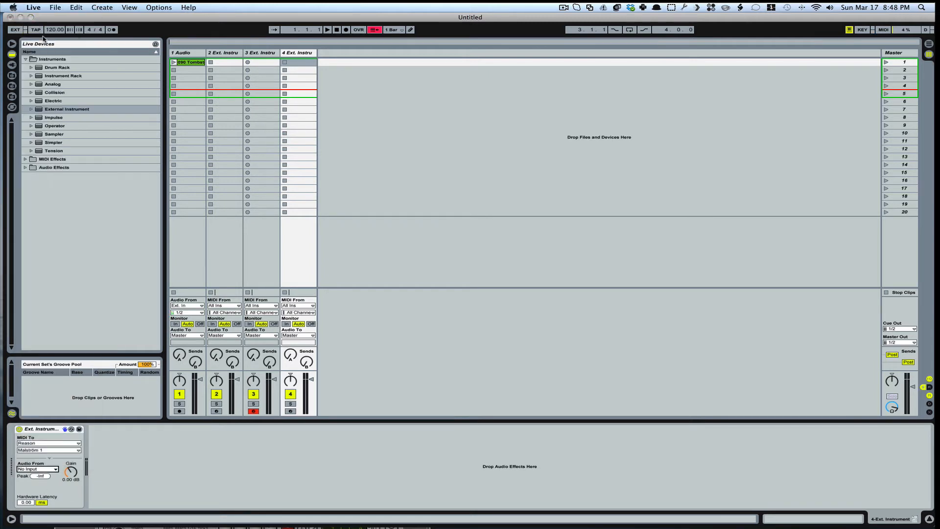
left_click(290, 411)
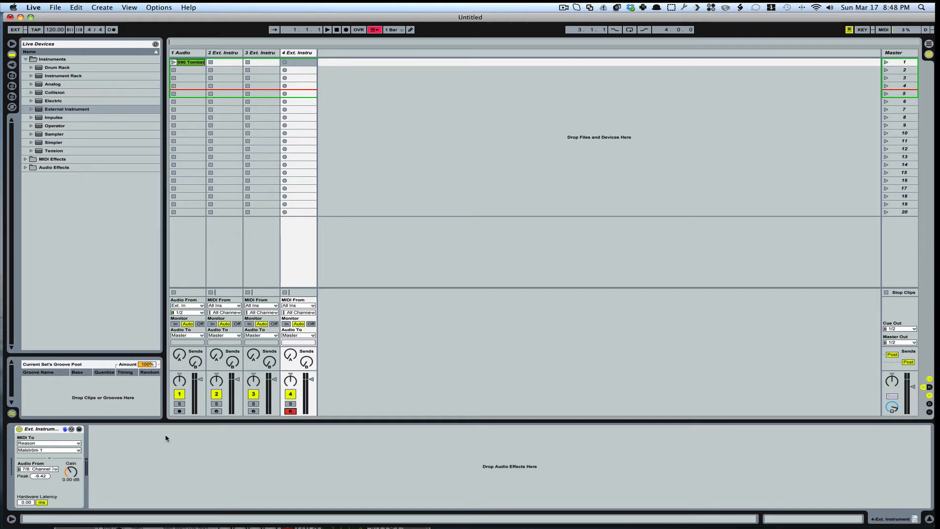
- Arm track 2 and record a SubTractor MIDI clip into its first clip slot
left_click(223, 55)
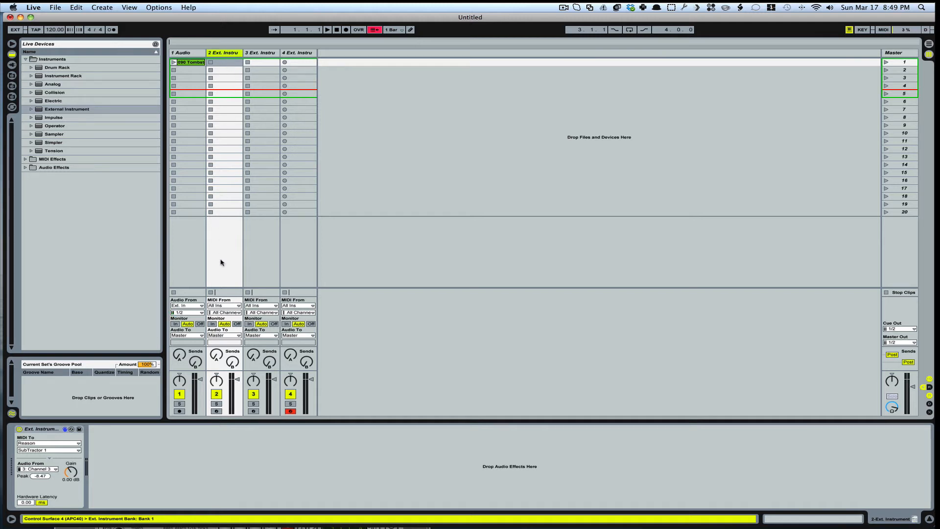
left_click(216, 412)
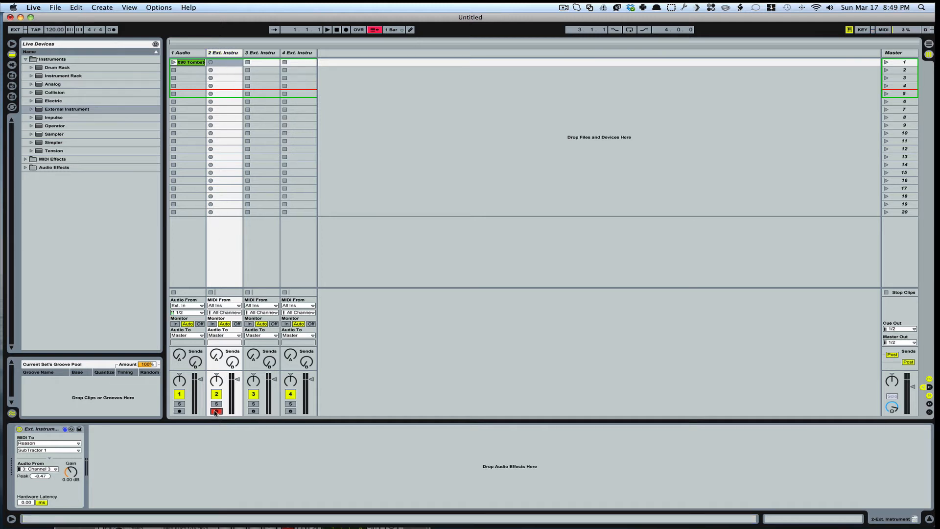
left_click(228, 65)
left_click(211, 63)
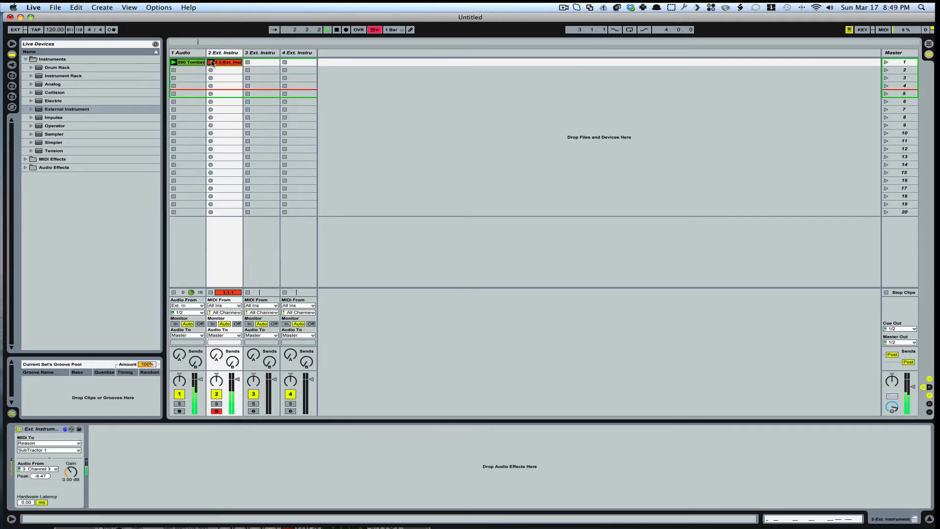
left_click(212, 63)
- Set the loop length of track 2's recorded clip to exactly 2 bars and play the clip
left_click(221, 63)
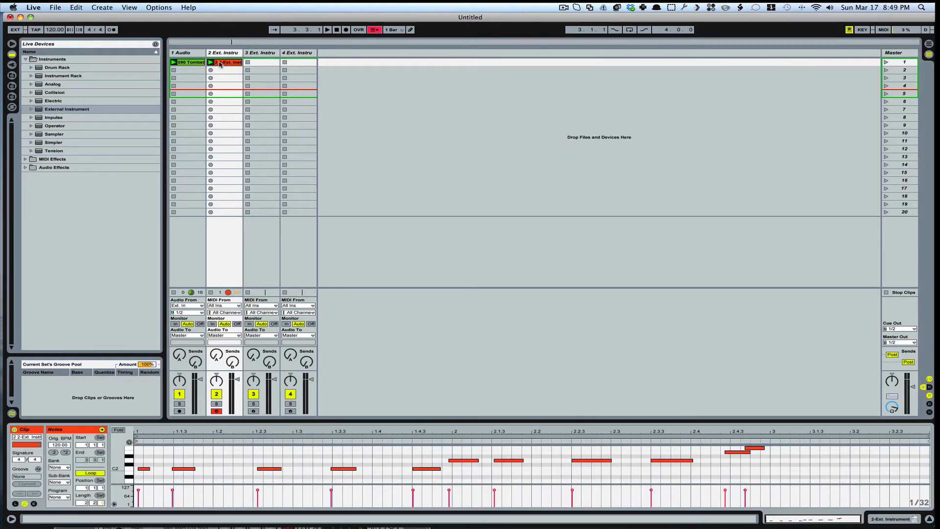
left_click(87, 503)
left_click(86, 504)
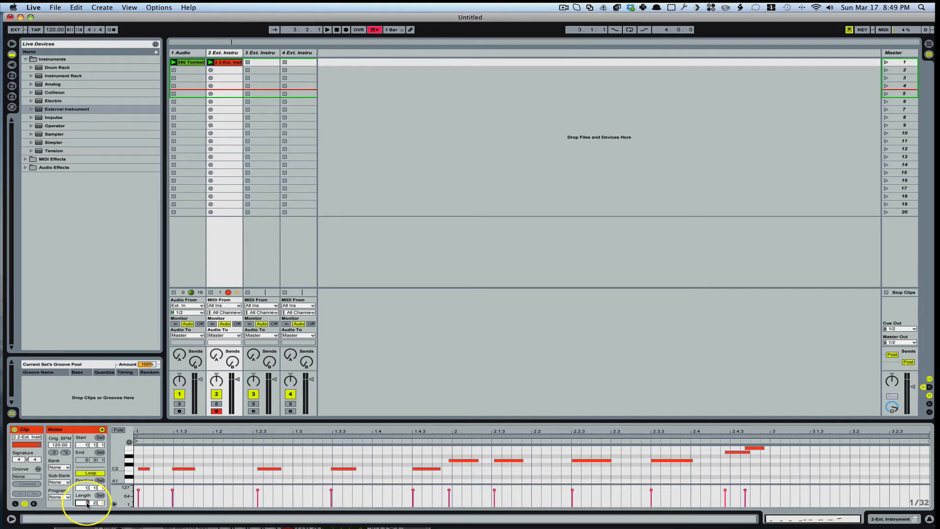
key("Down")
key("Up")
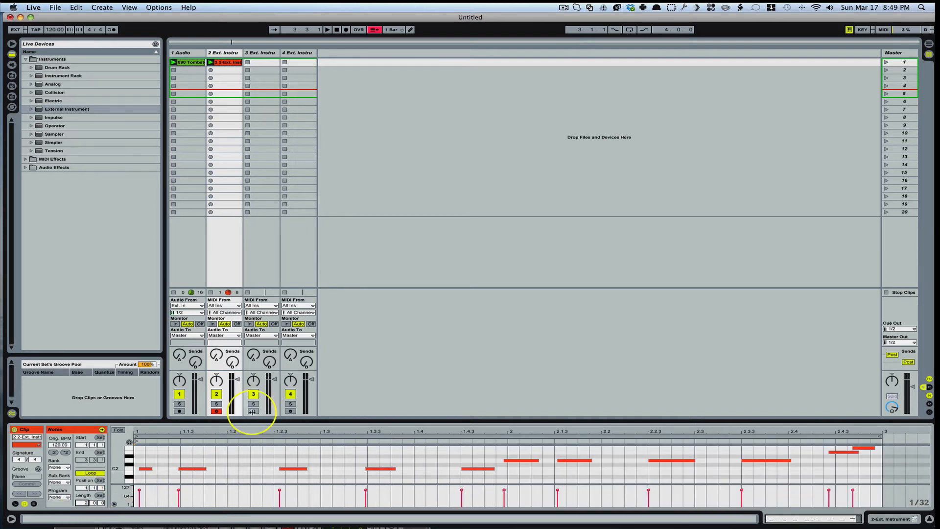
left_click(210, 62)
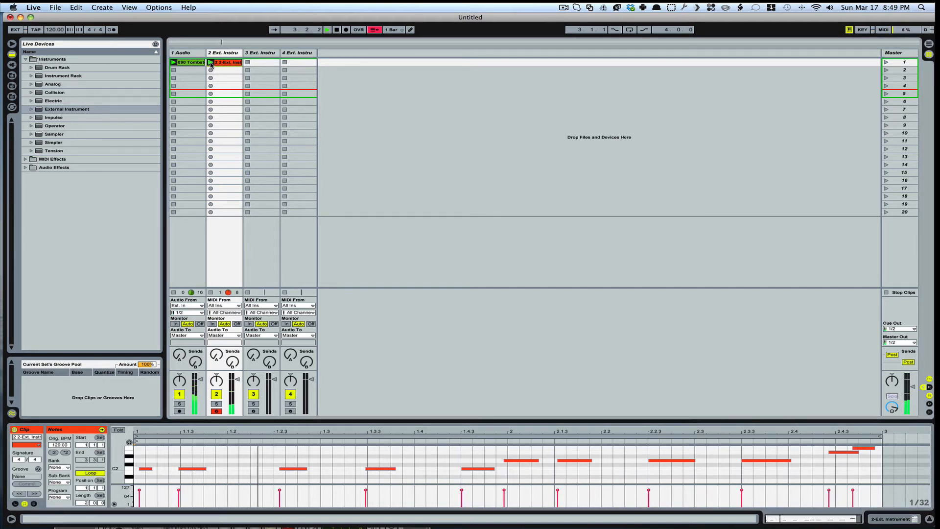
- Arm track 3, record a Thor MIDI clip into its first clip slot, and play back scene 1
left_click(256, 54)
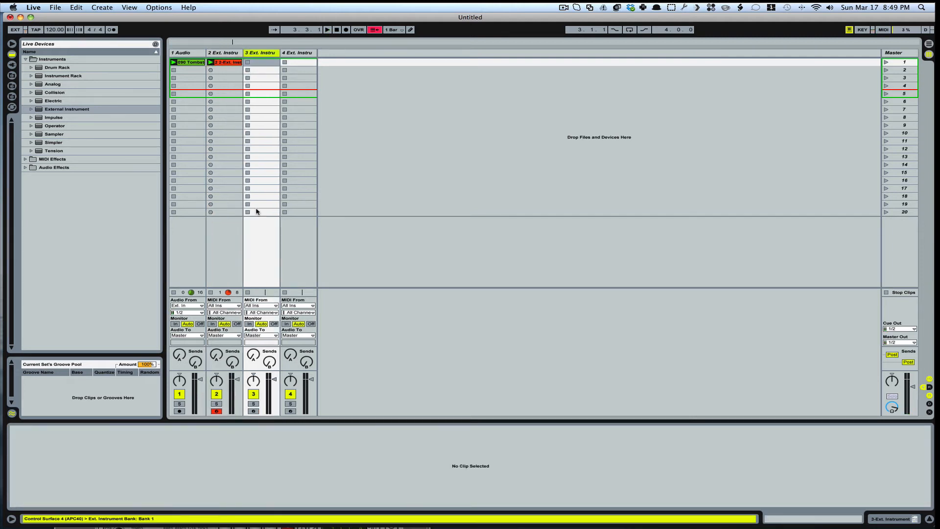
left_click(254, 411)
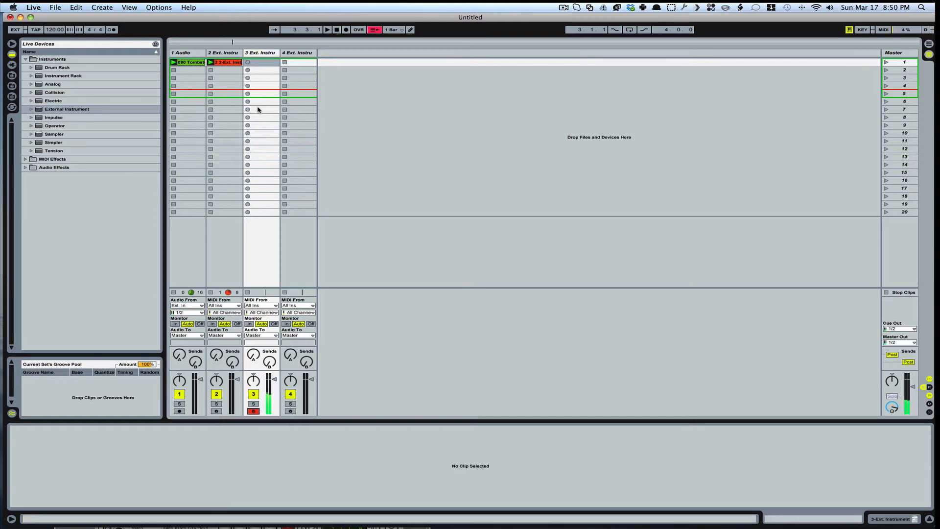
key("space")
left_click(248, 63)
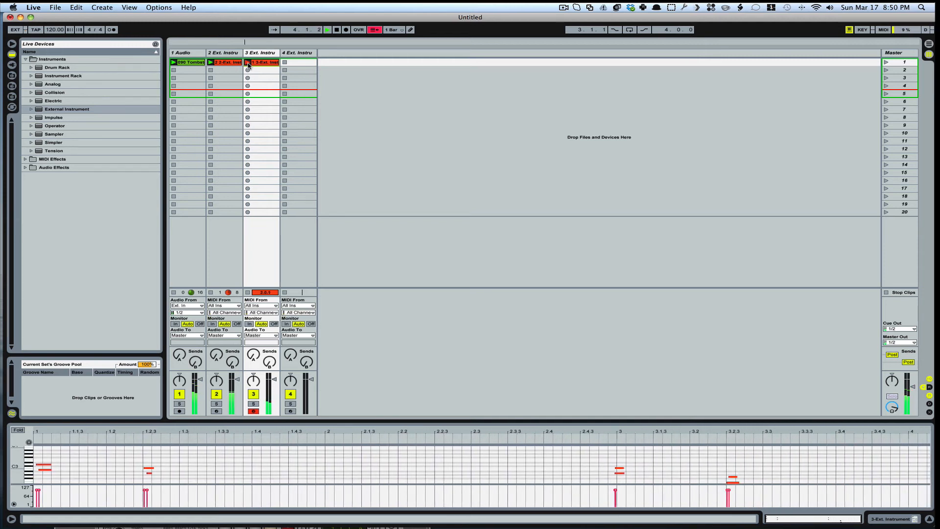
left_click(248, 63)
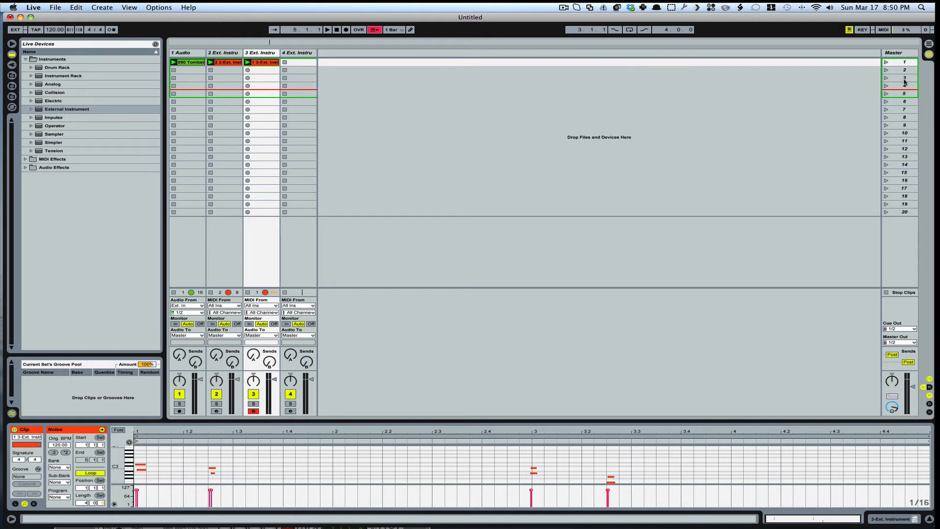
left_click(887, 63)
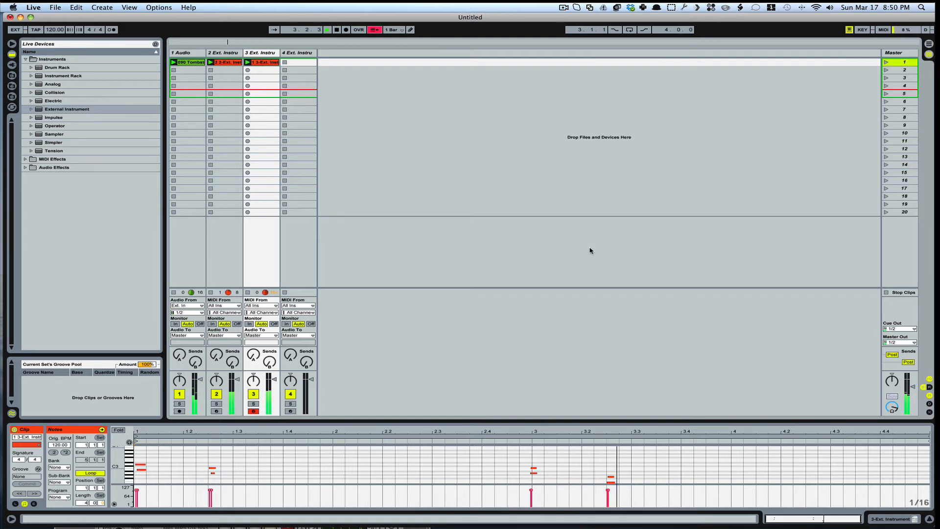
key("space")
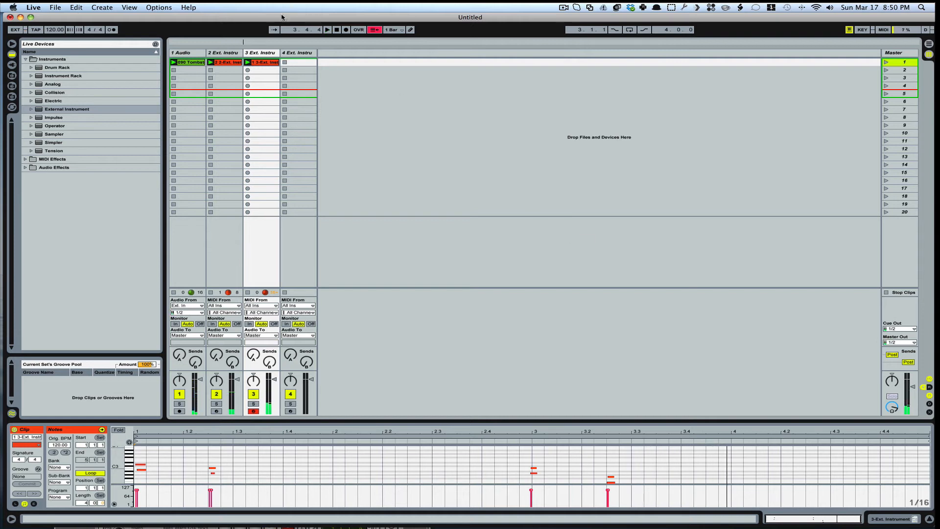
- Arm track 4 and record a Malström MIDI clip into its first clip slot
left_click(293, 55)
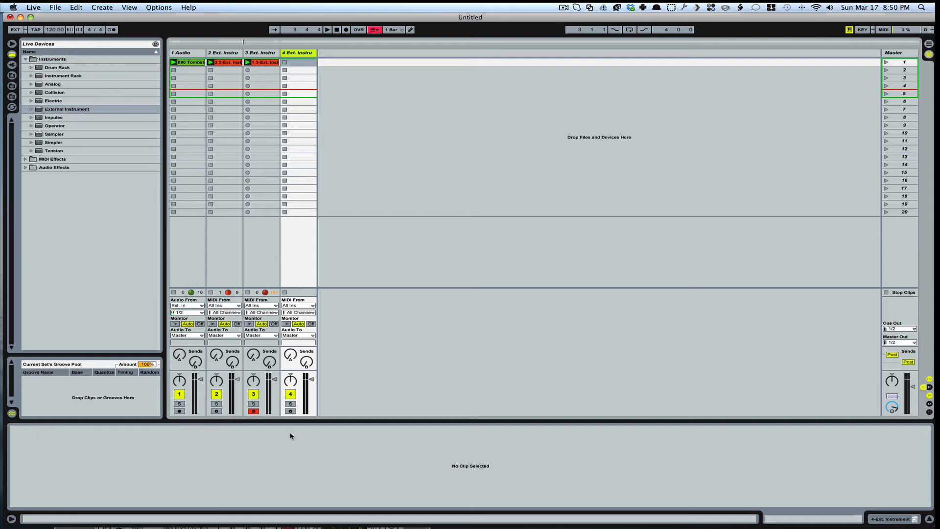
left_click(290, 411)
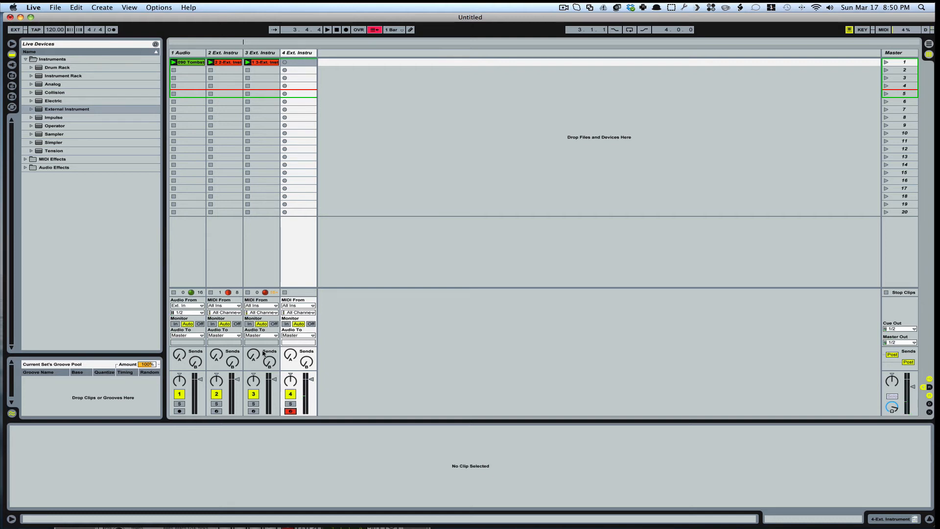
left_click(285, 63)
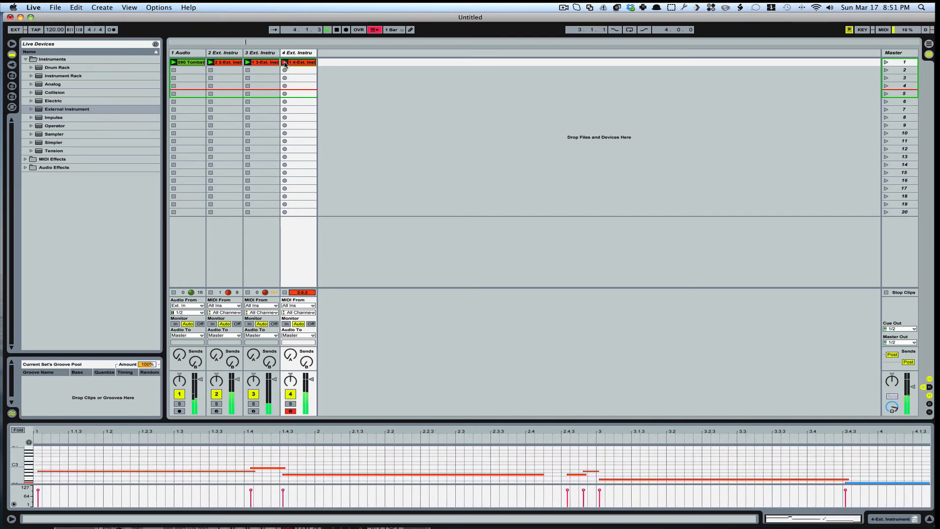
key("space")
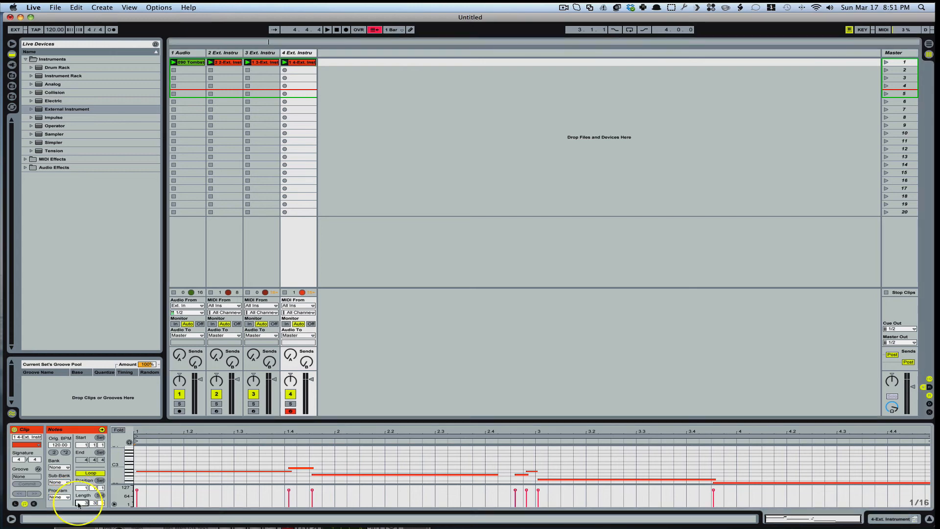
- Set the loop length of track 4's recorded clip to exactly 4 bars and play back scene 1
key("Return")
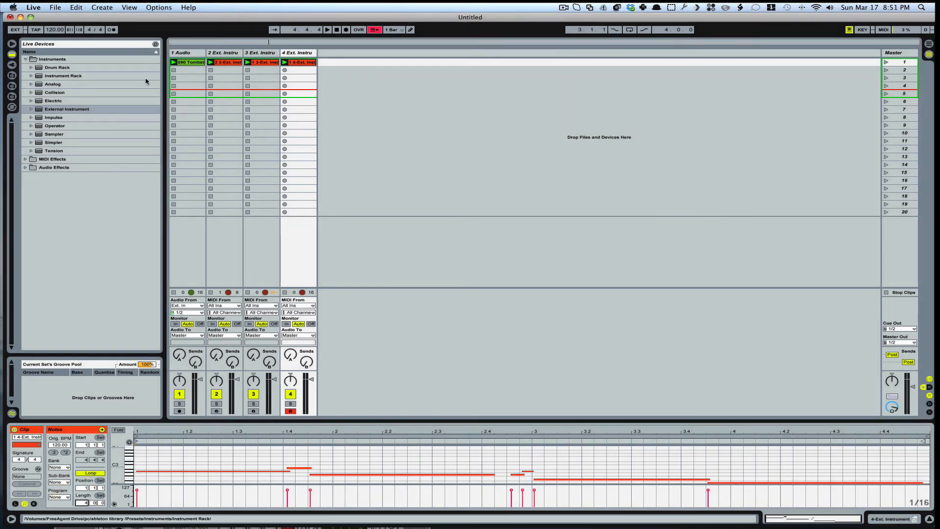
left_click(184, 63)
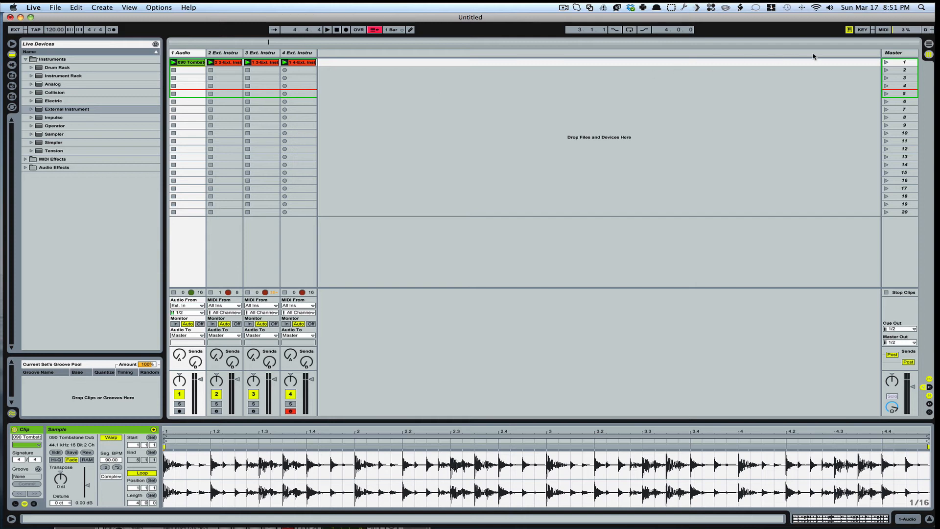
left_click(885, 63)
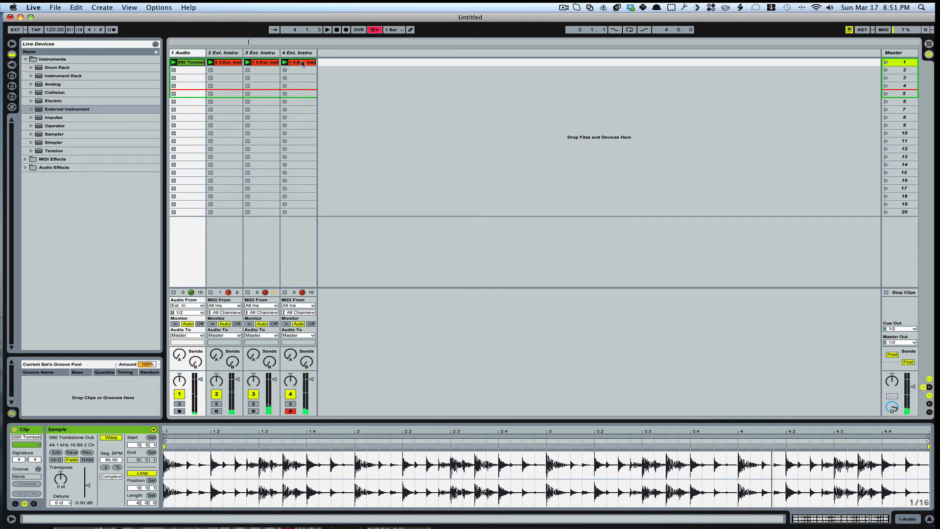
- Uncover the Reason rack behind the Live window, reposition it on the desktop, and return to the Live set
left_click_drag(262, 21, 317, 163)
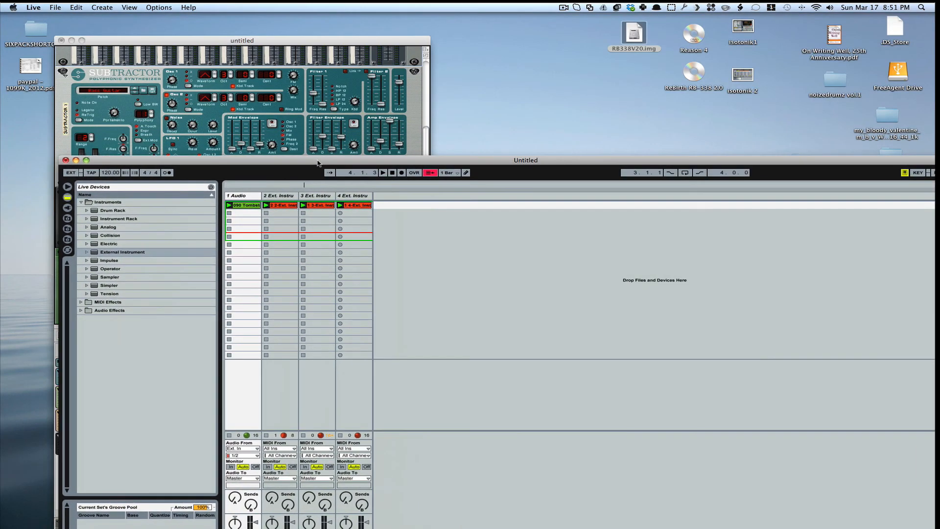
left_click(284, 51)
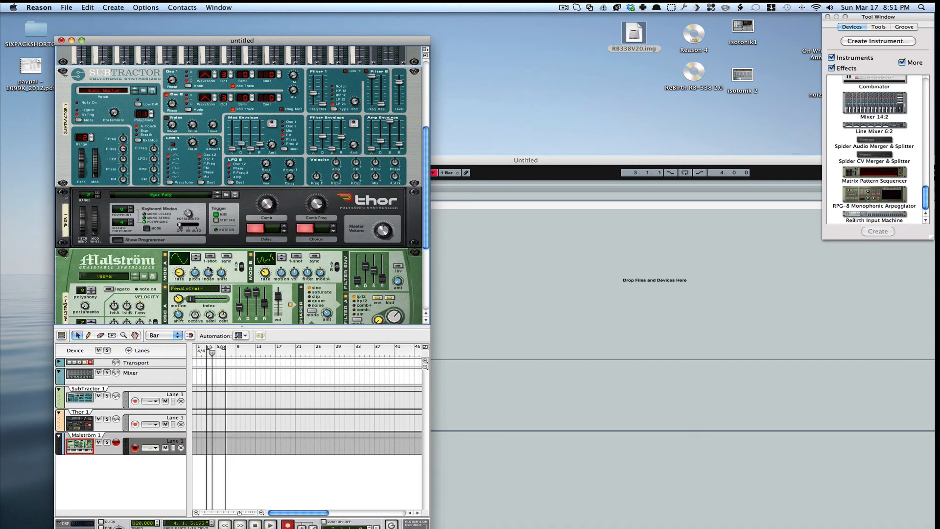
left_click_drag(190, 41, 153, 21)
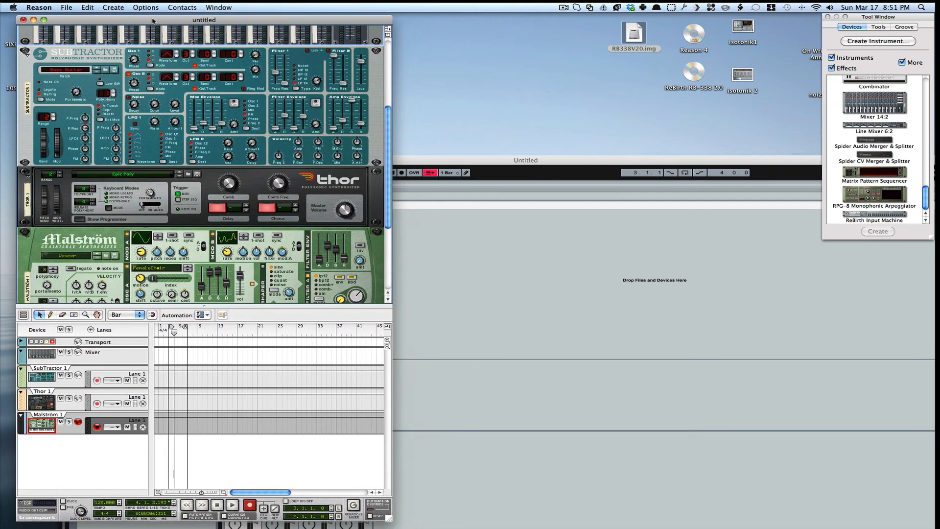
double_click(500, 160)
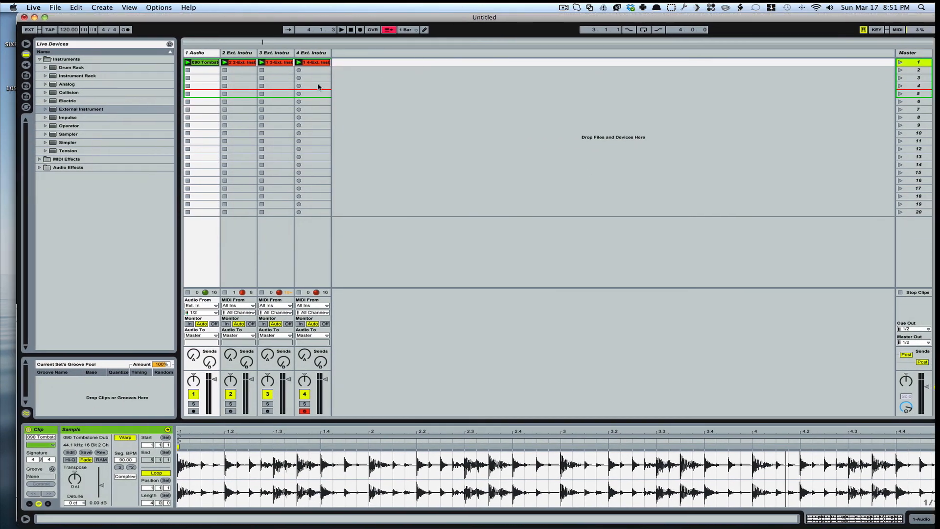
- Check the External Instrument routing on tracks 2 and 4
left_click(242, 54)
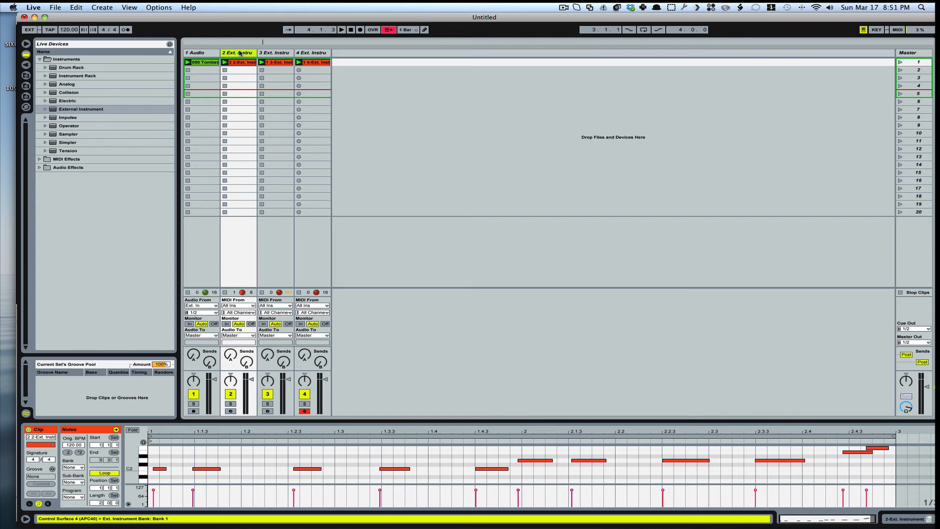
double_click(240, 53)
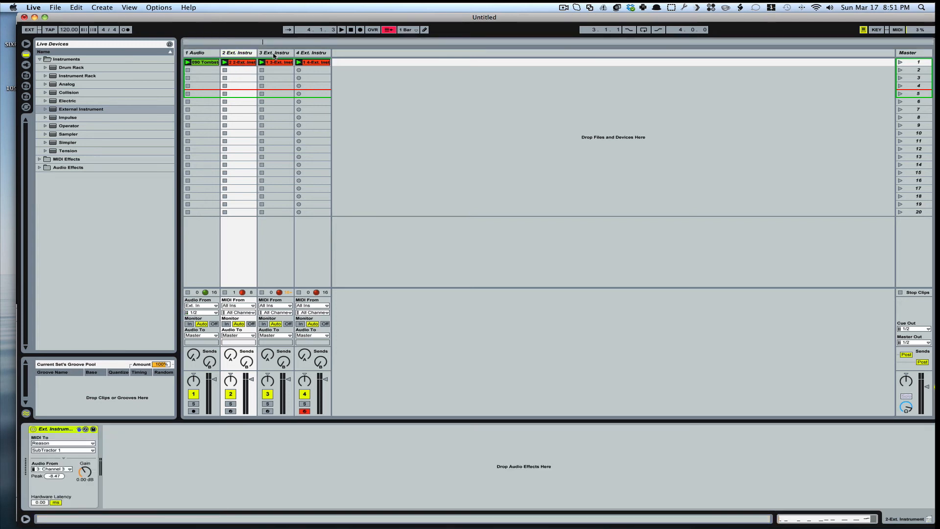
left_click(311, 53)
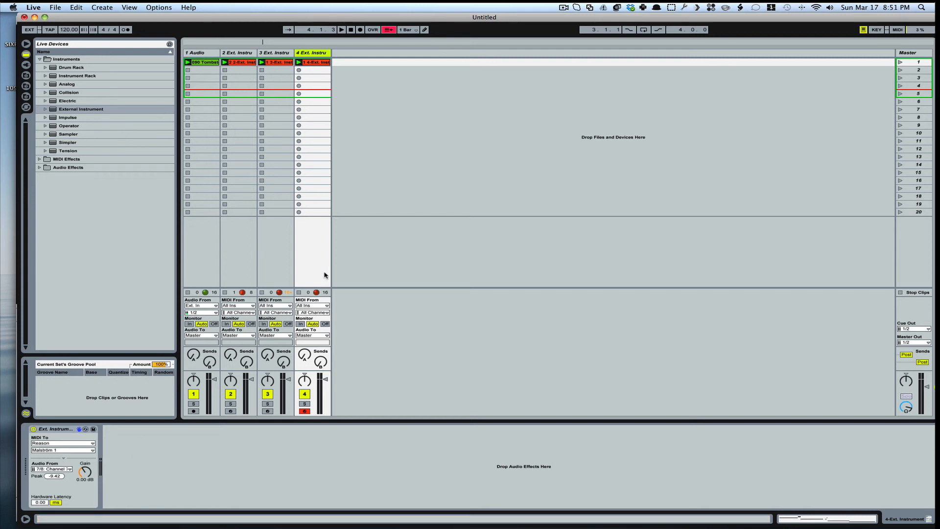
- Solo track 4, add Simple Delay and Reverb audio effects after its External Instrument, and audition the result
left_click(304, 404)
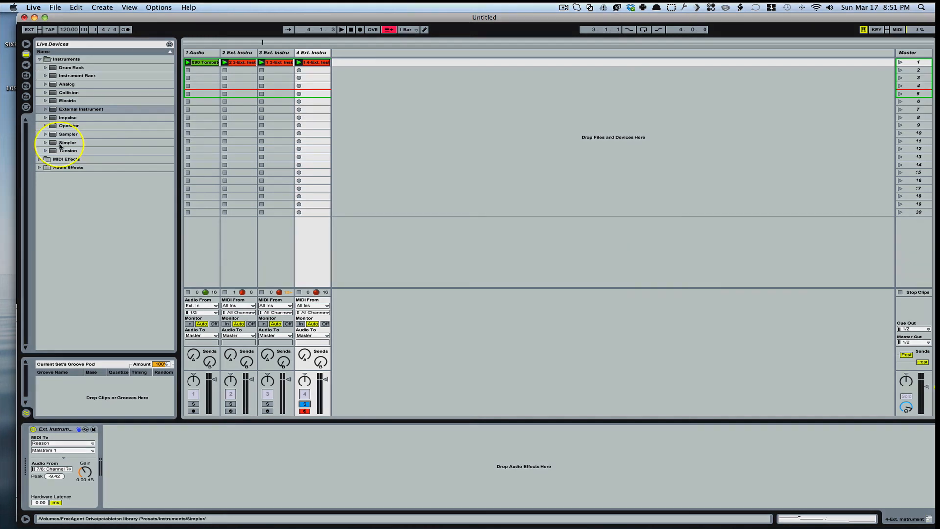
left_click(41, 168)
scroll(153, 256, "down", 5)
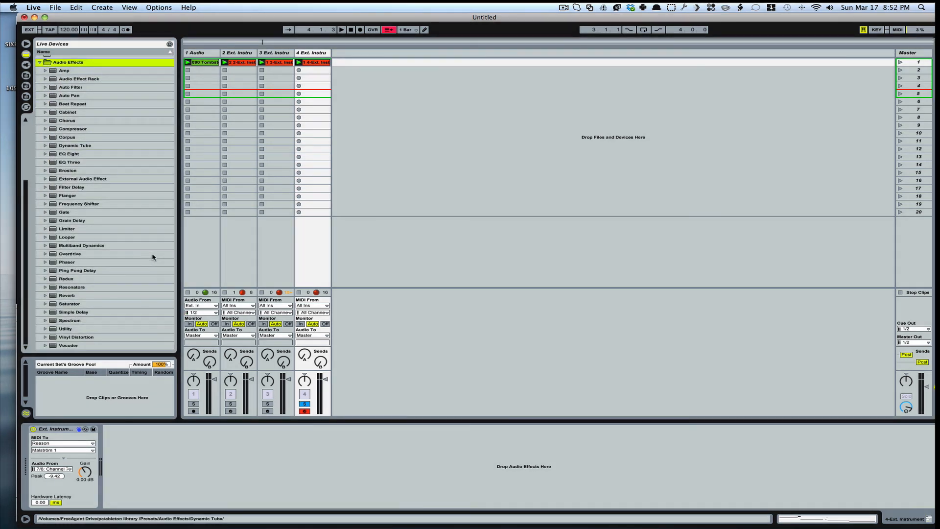
double_click(55, 313)
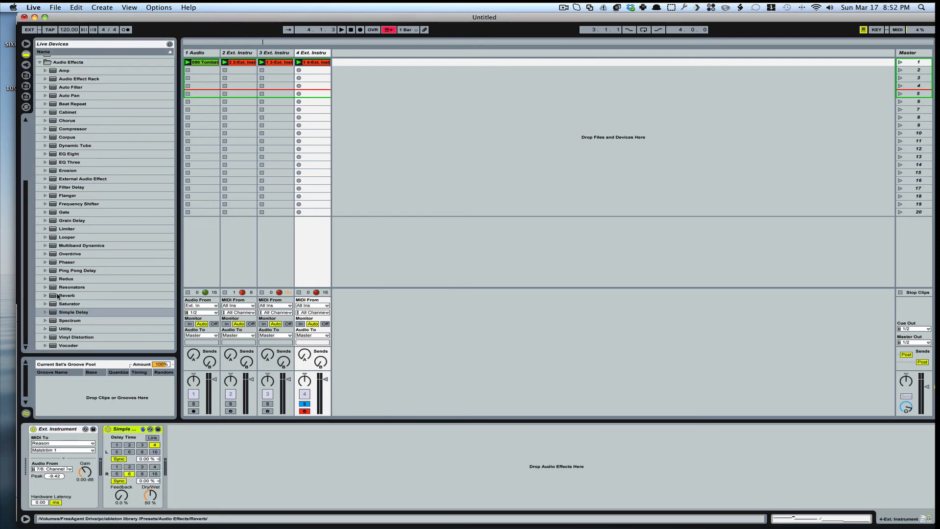
left_click_drag(56, 295, 205, 447)
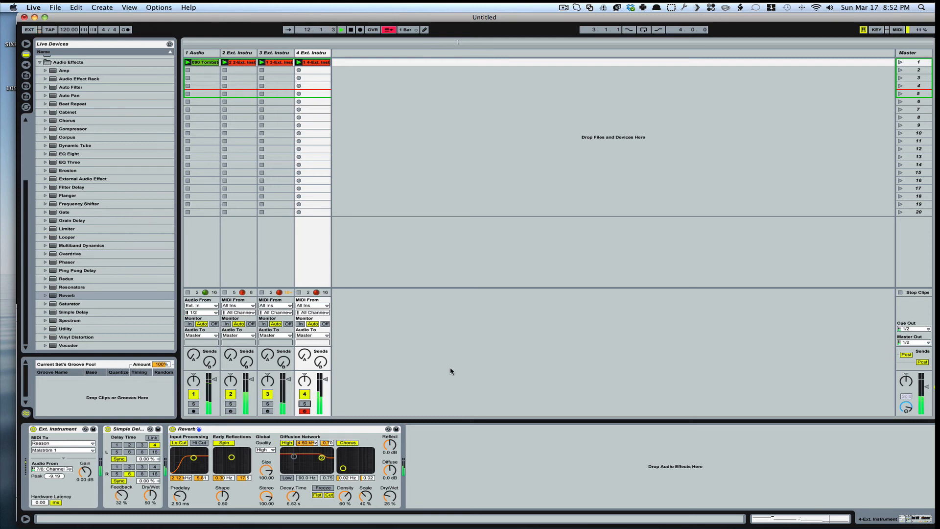
key("space")
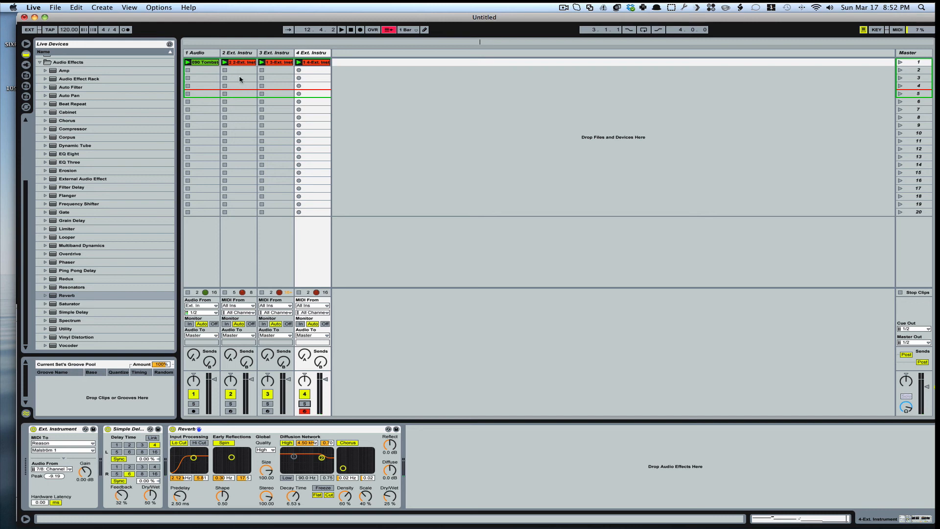
- Show track 2's External Instrument and shift the Live window to reveal the SubTractor in the Reason rack
left_click(237, 53)
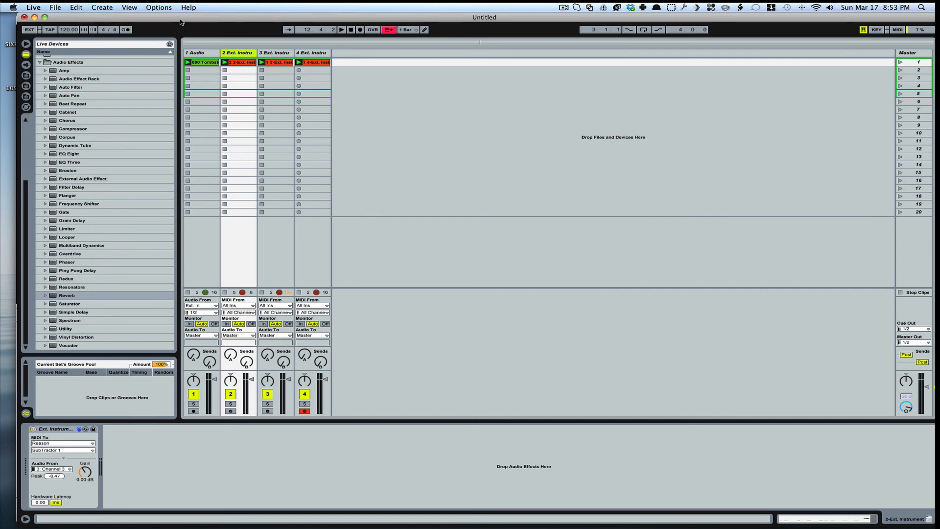
left_click_drag(181, 20, 203, 138)
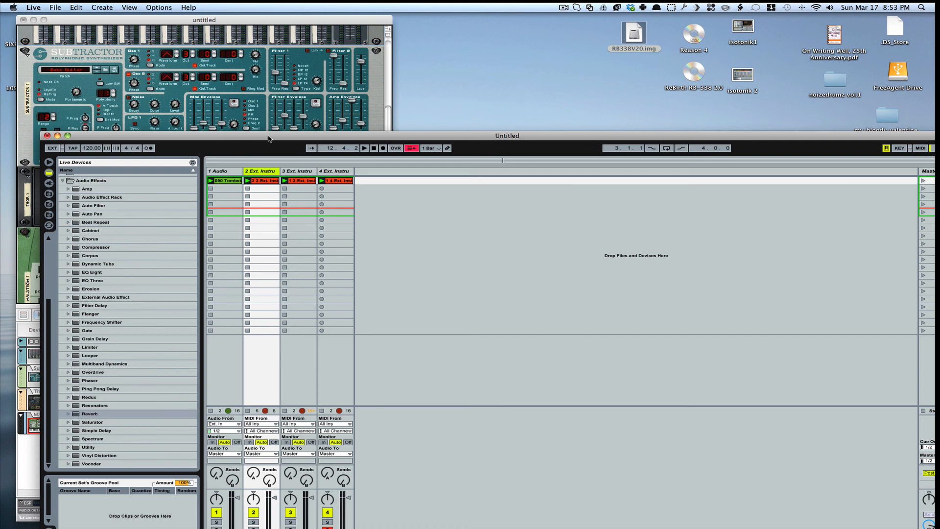
left_click_drag(268, 139, 240, 61)
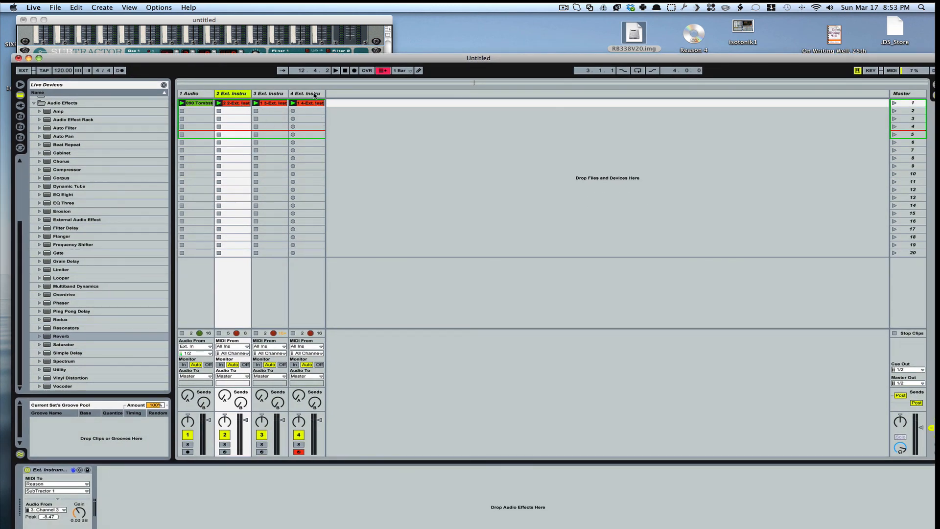
- Insert a new audio track after track 4 and set its audio input to 2-Ext. Instrument
left_click(314, 95)
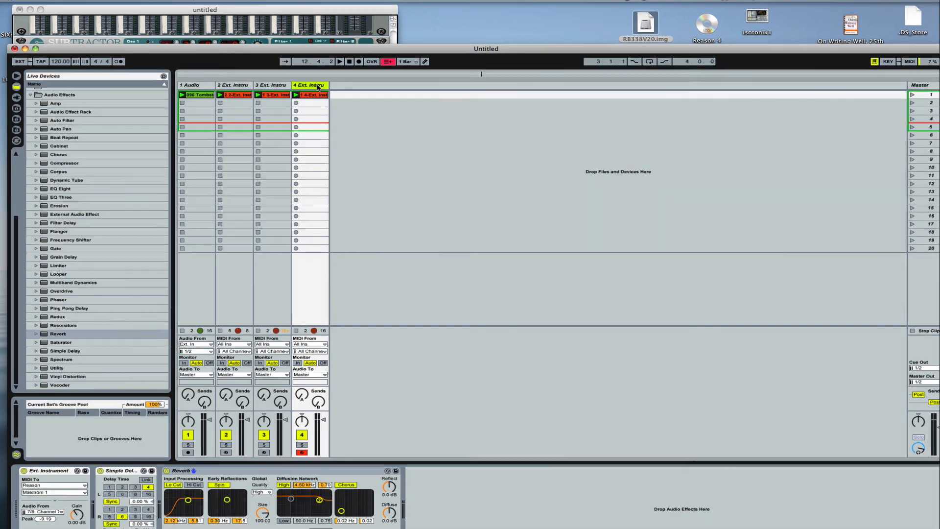
key("super+t")
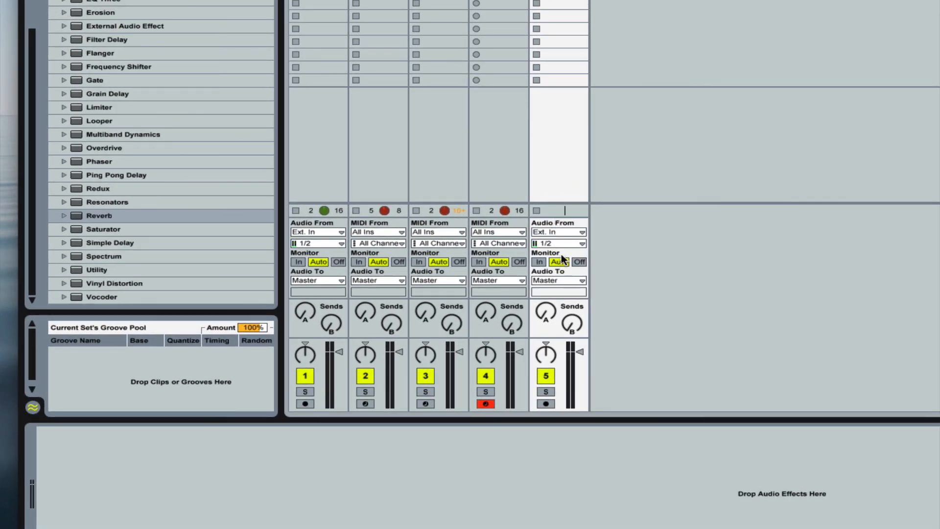
left_click(572, 232)
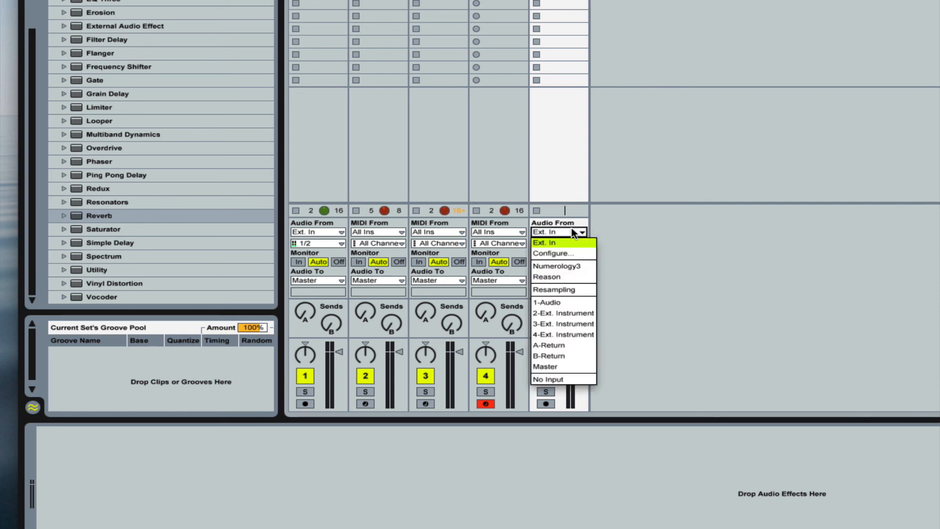
left_click(565, 313)
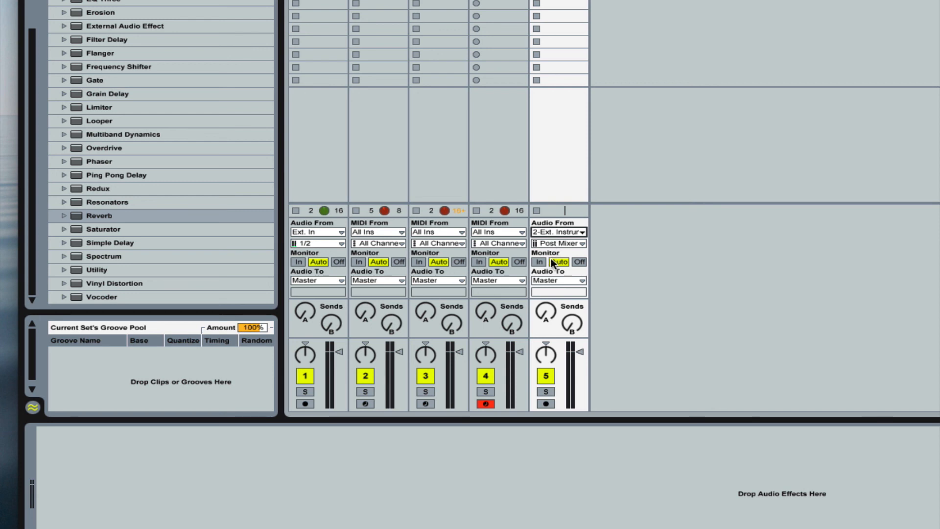
- Turn off input monitoring on audio track 5 and arm it for recording
left_click(579, 262)
left_click(547, 404)
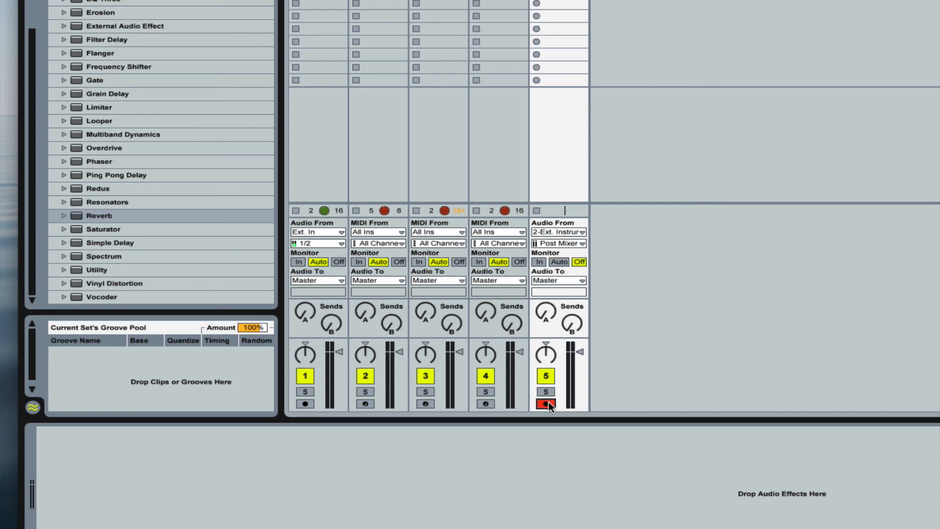
left_click(549, 403)
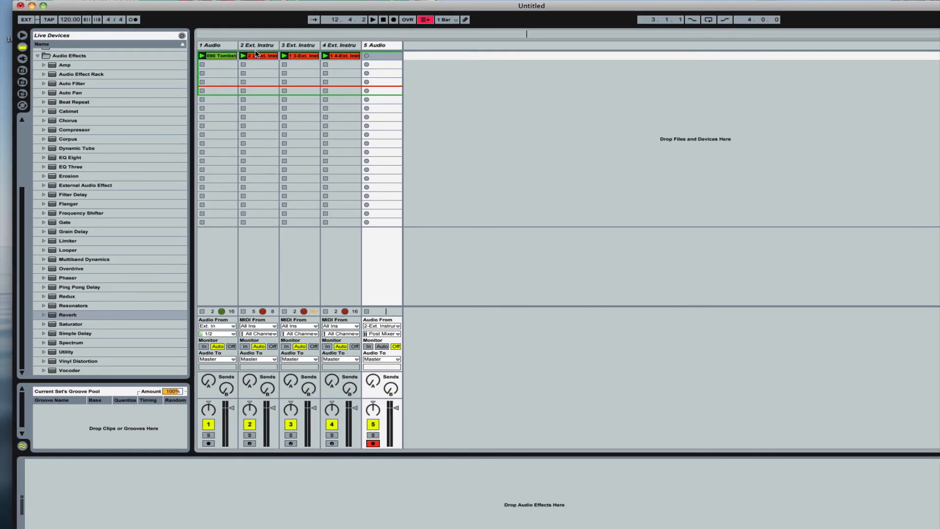
- Record the output of track 2 as an audio clip in track 5's first clip slot
left_click(366, 55)
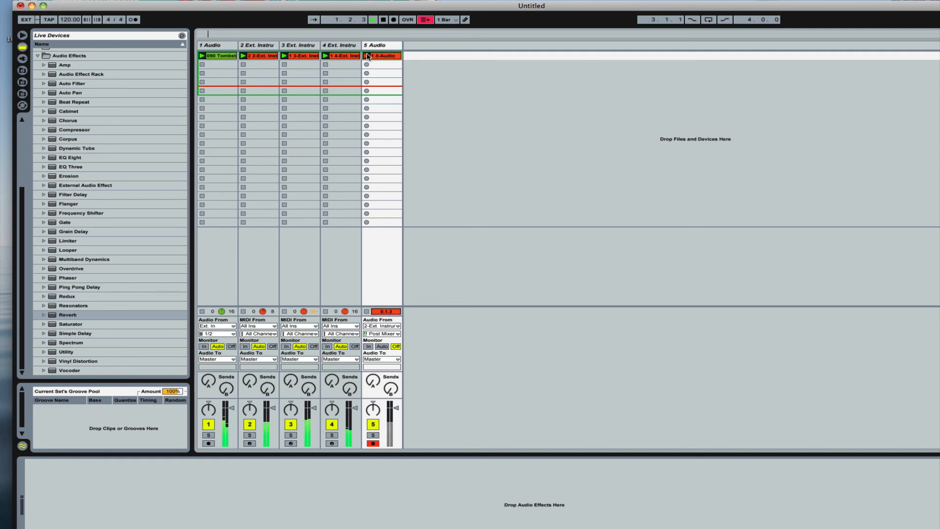
left_click(366, 312)
key("space")
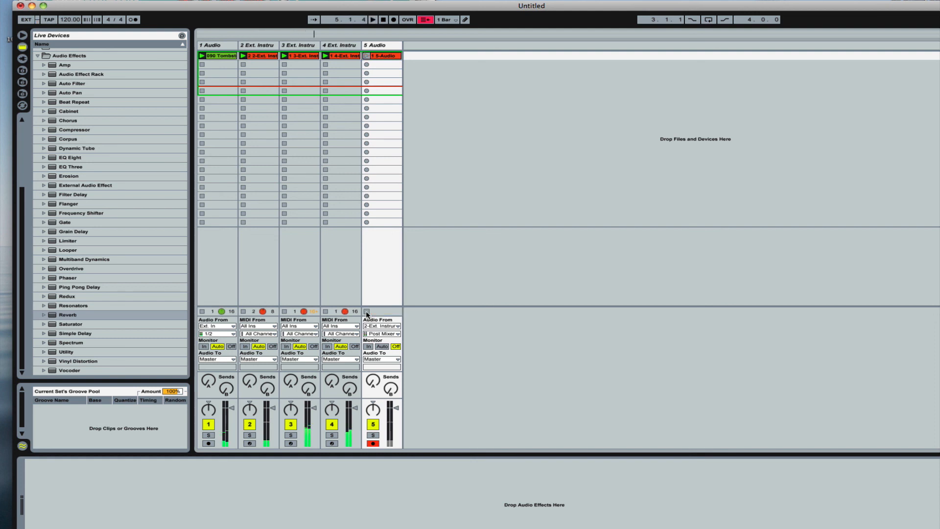
- Disarm and solo track 5 and play its recorded audio clip
left_click(373, 436)
left_click(373, 443)
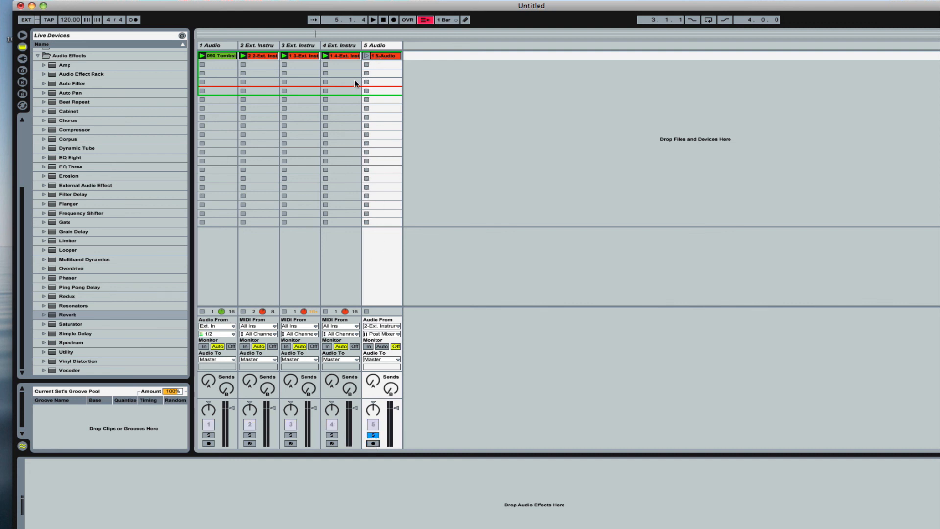
left_click(368, 56)
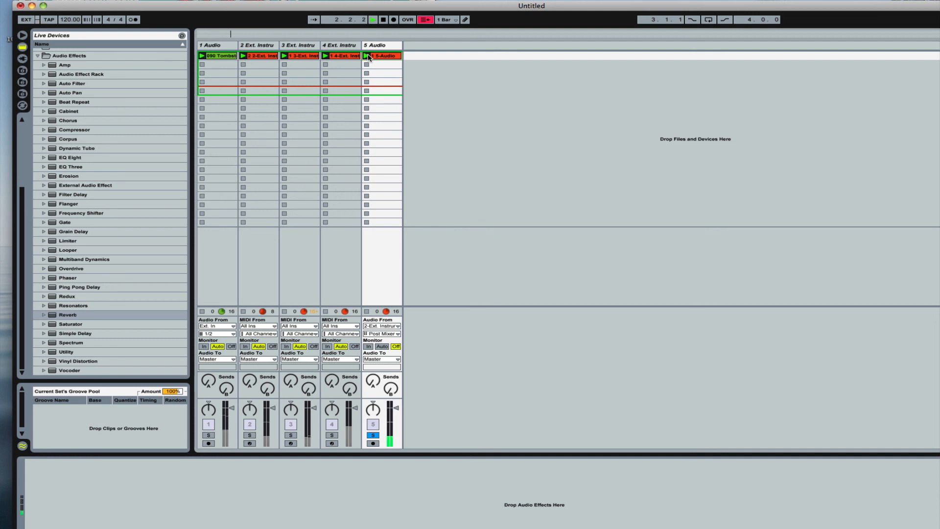
- Stop playback and delete the recorded audio clip from track 5's first slot
key("space")
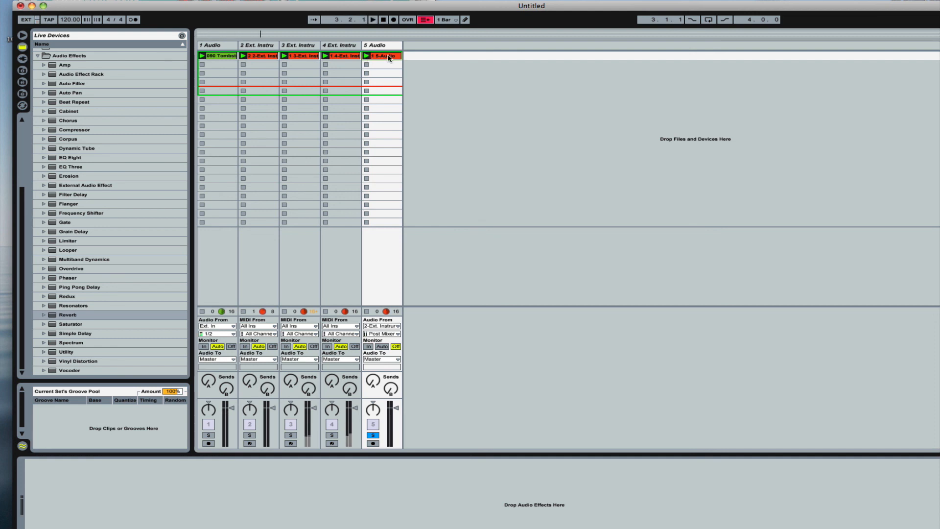
key("Delete")
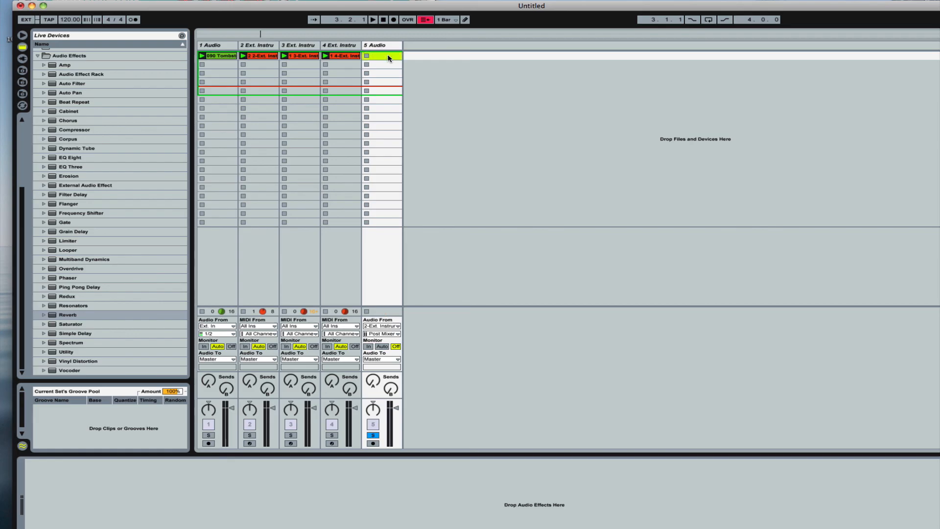